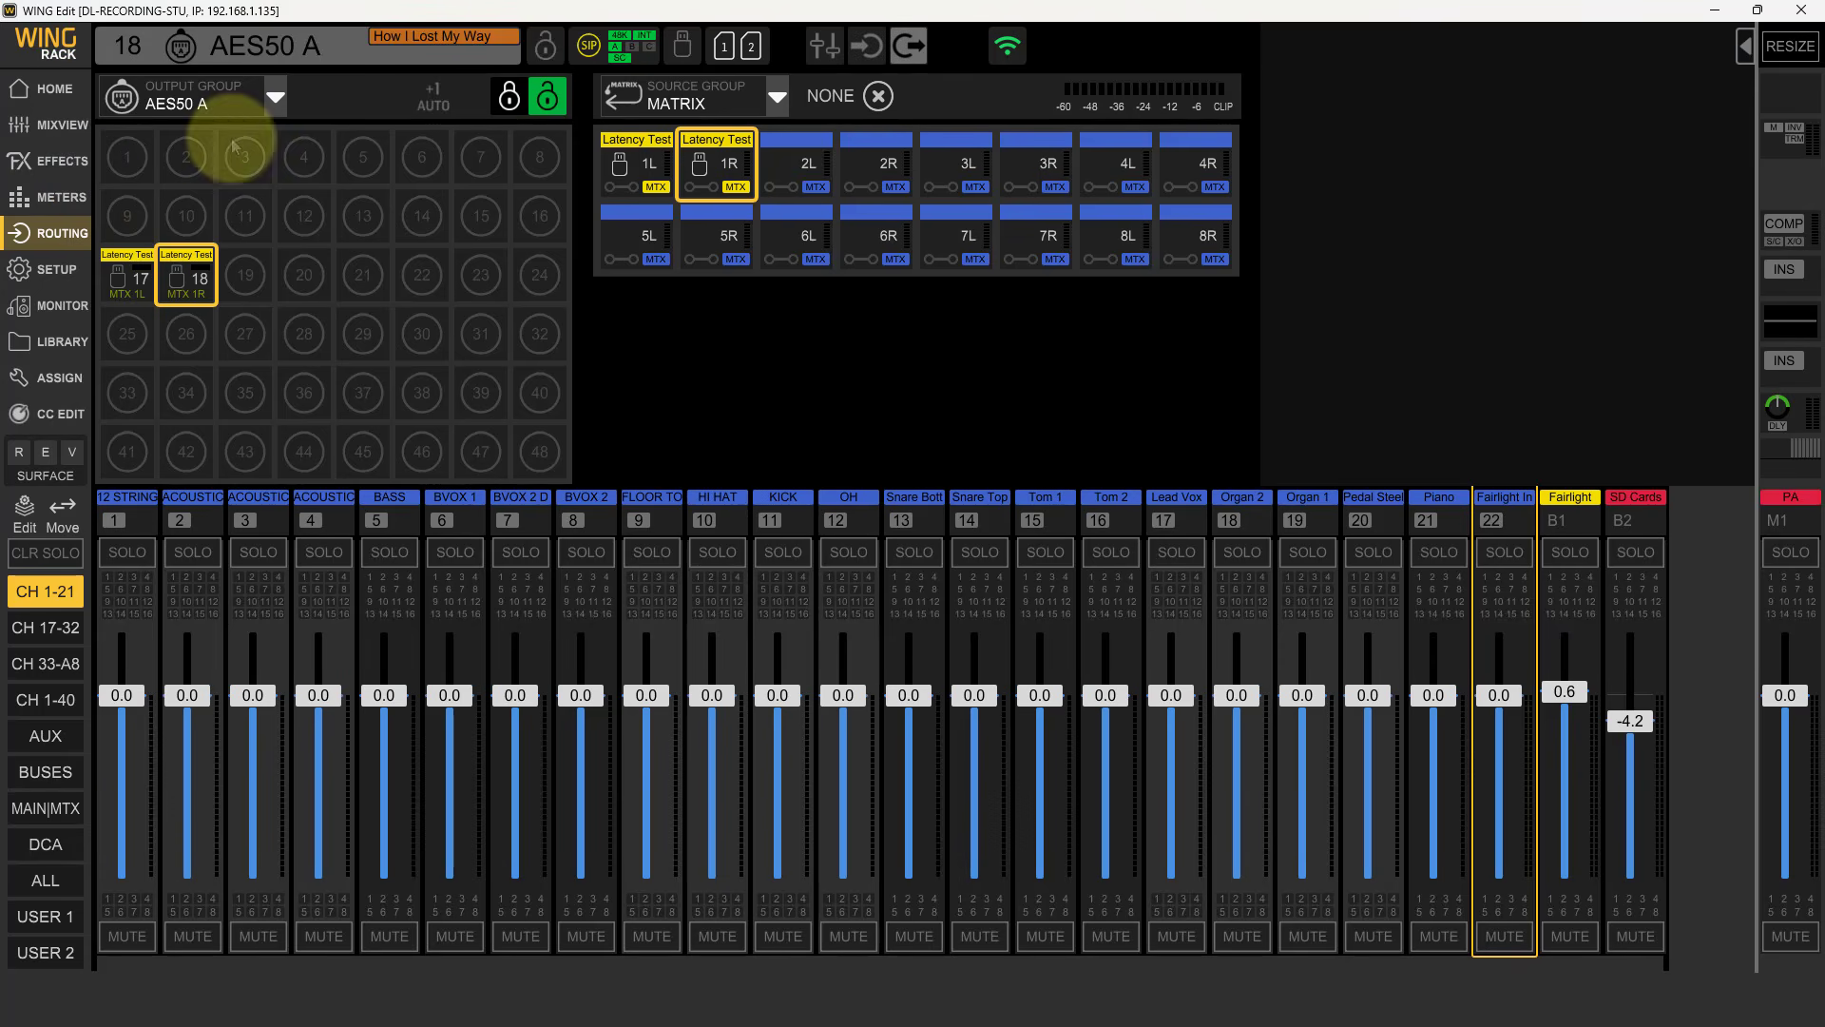
Step: Review the USB Audio output routing for outputs 1 and 2, and show the main and matrix channel strips
left_click(276, 95)
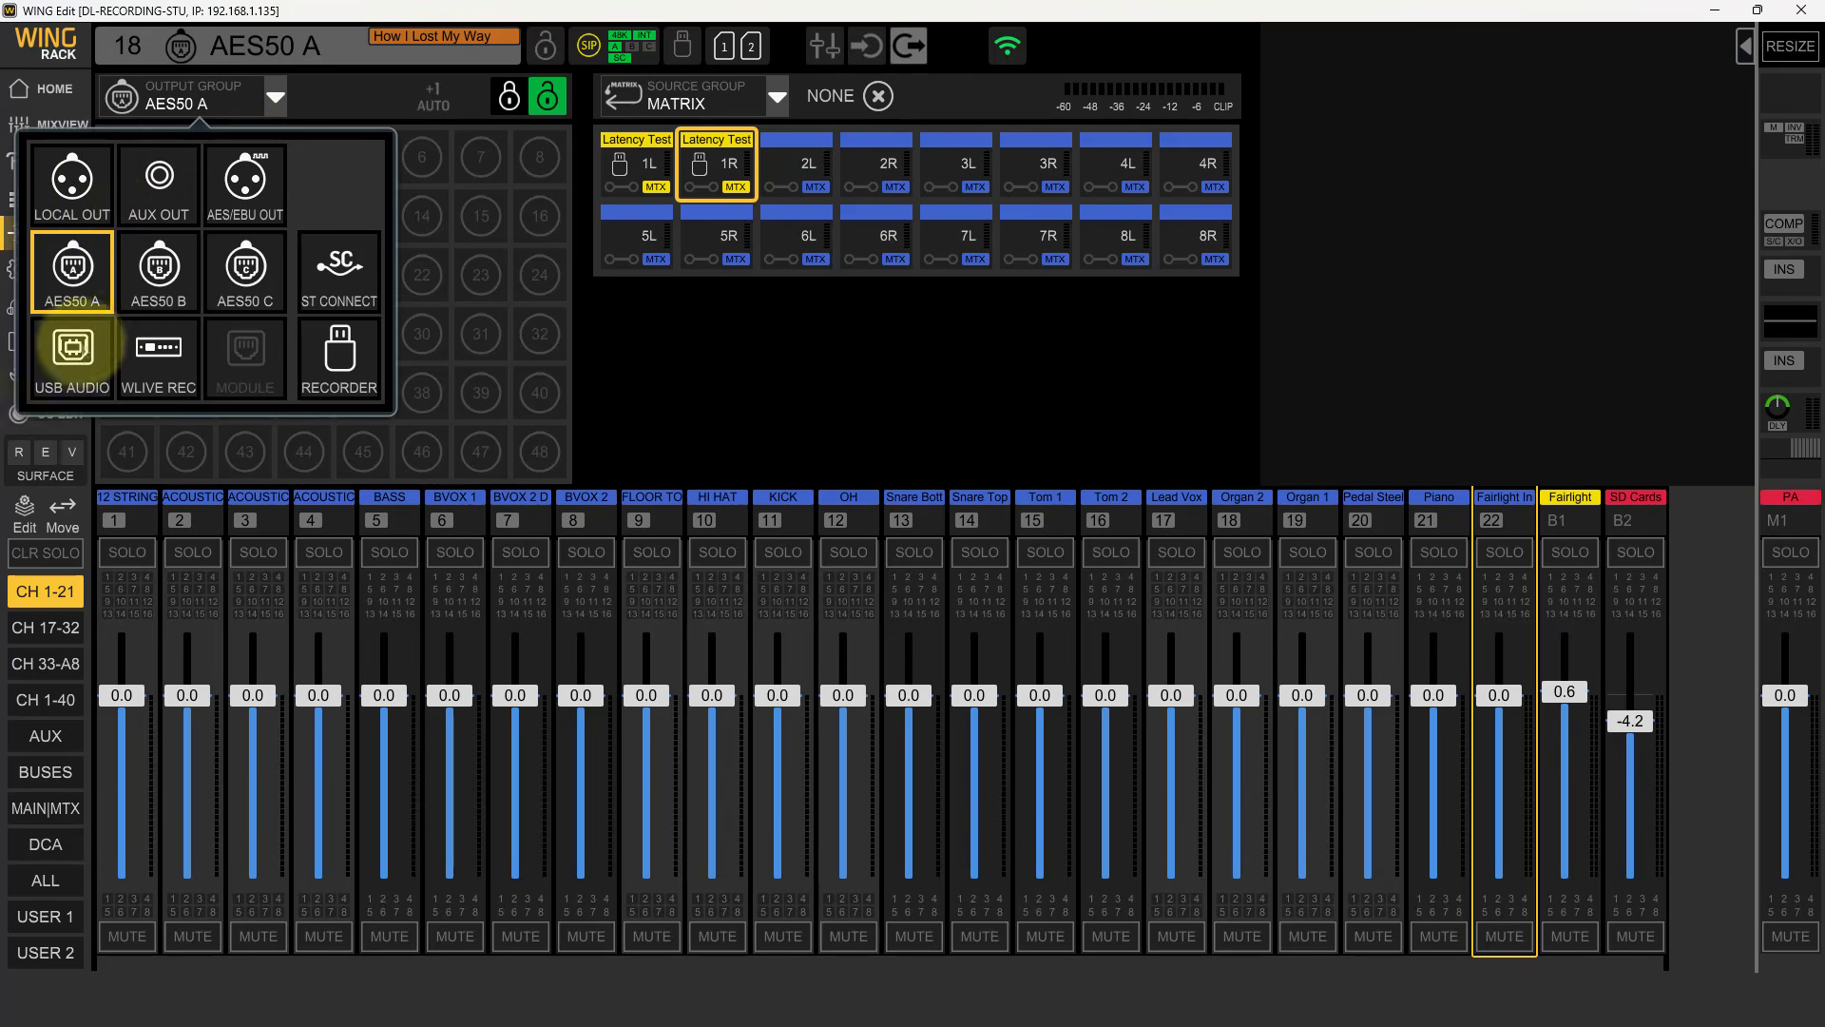
left_click(73, 351)
left_click(127, 177)
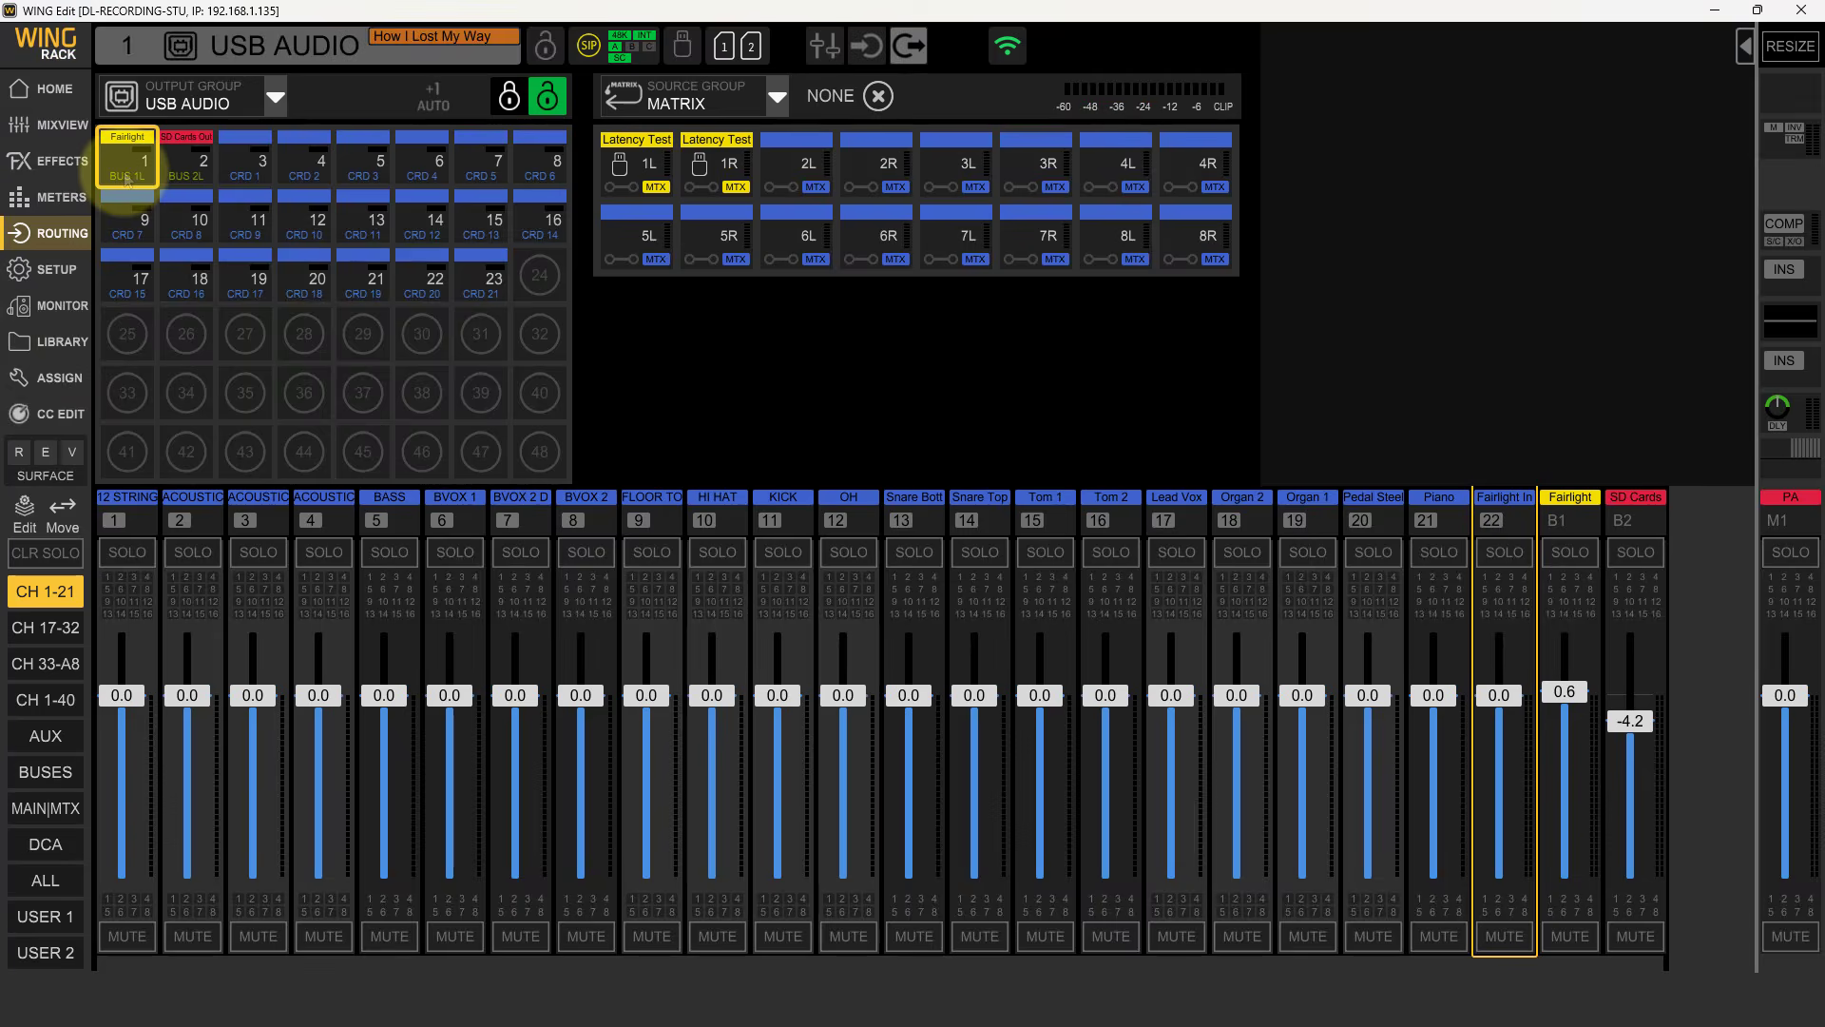
left_click(185, 177)
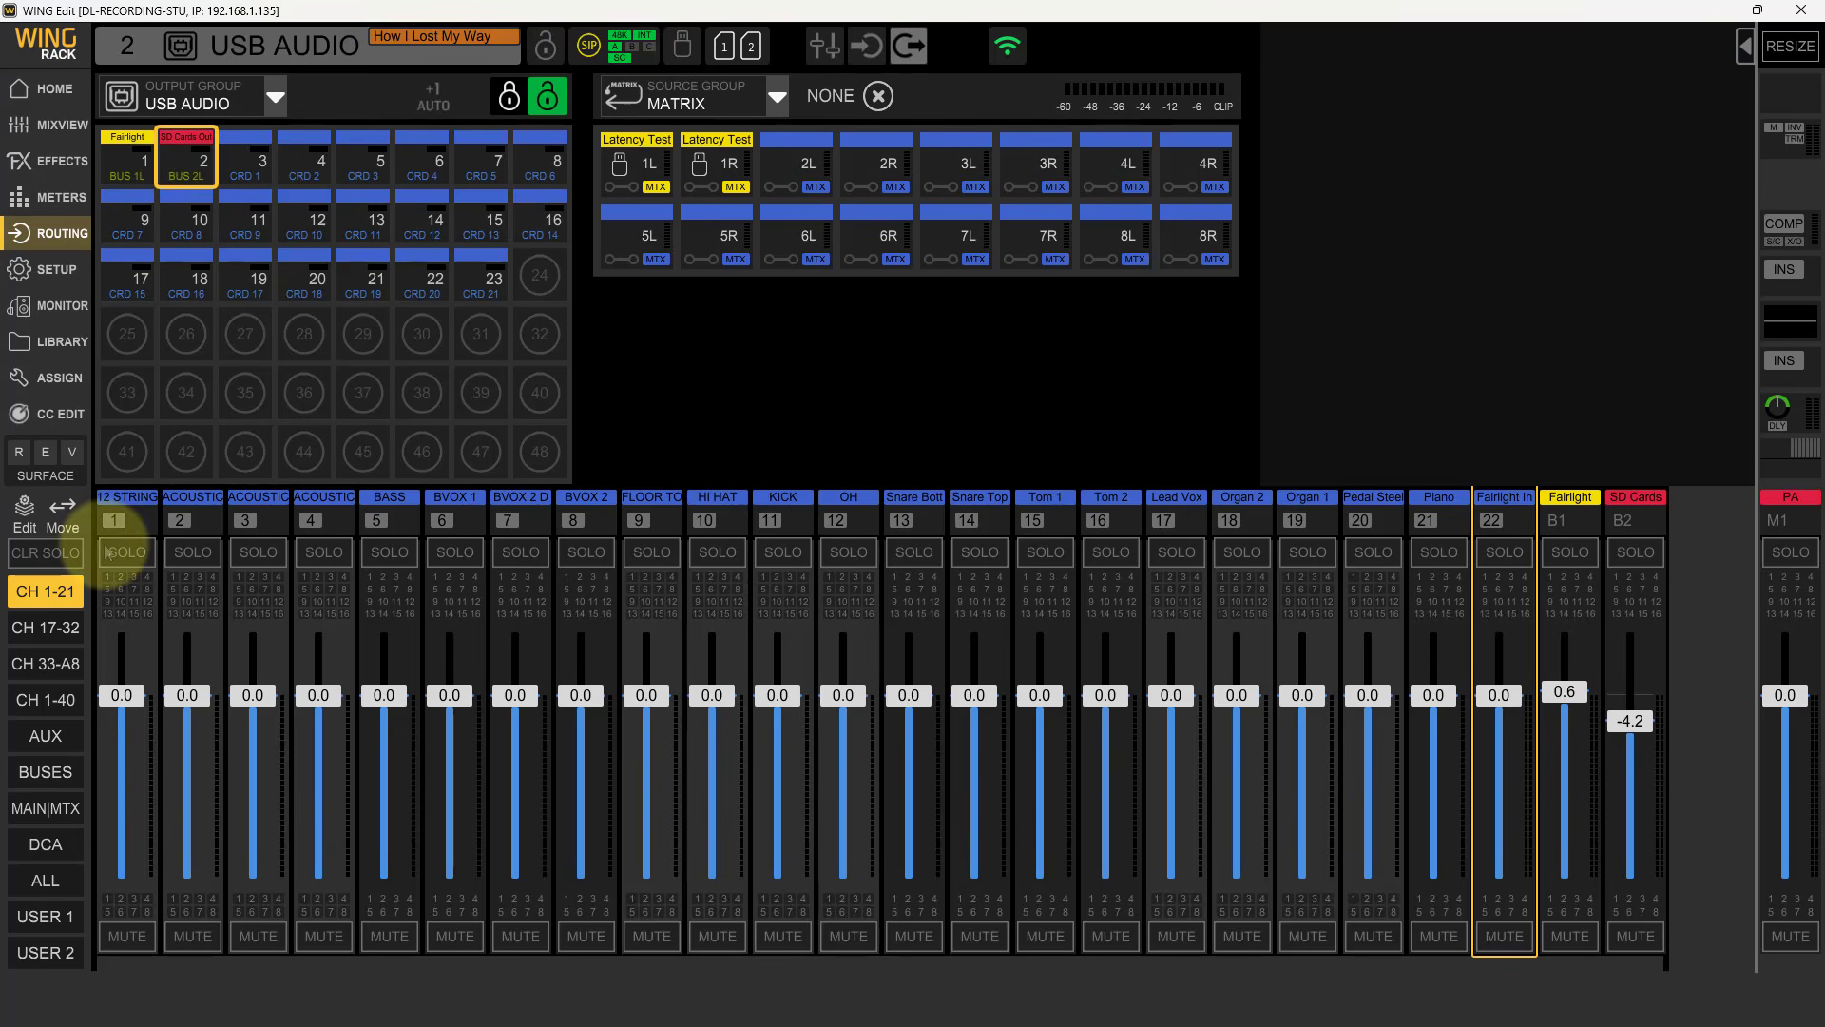
left_click(38, 811)
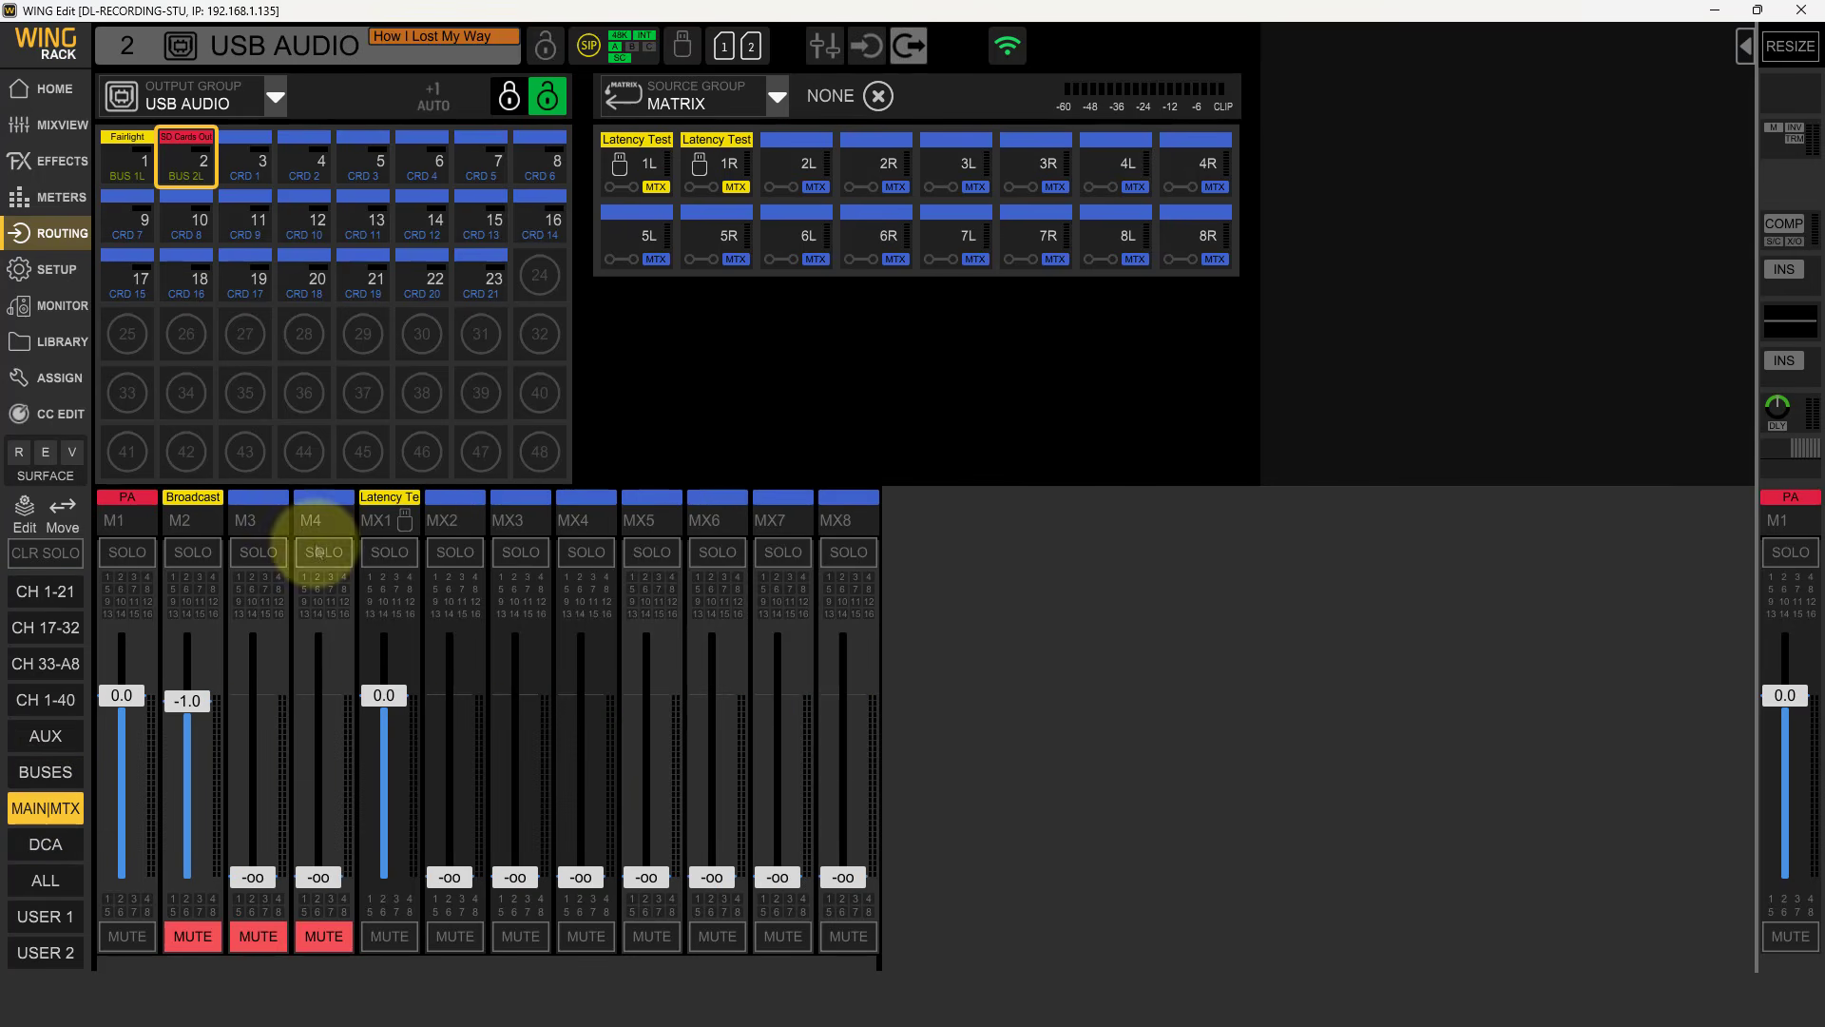
left_click(384, 513)
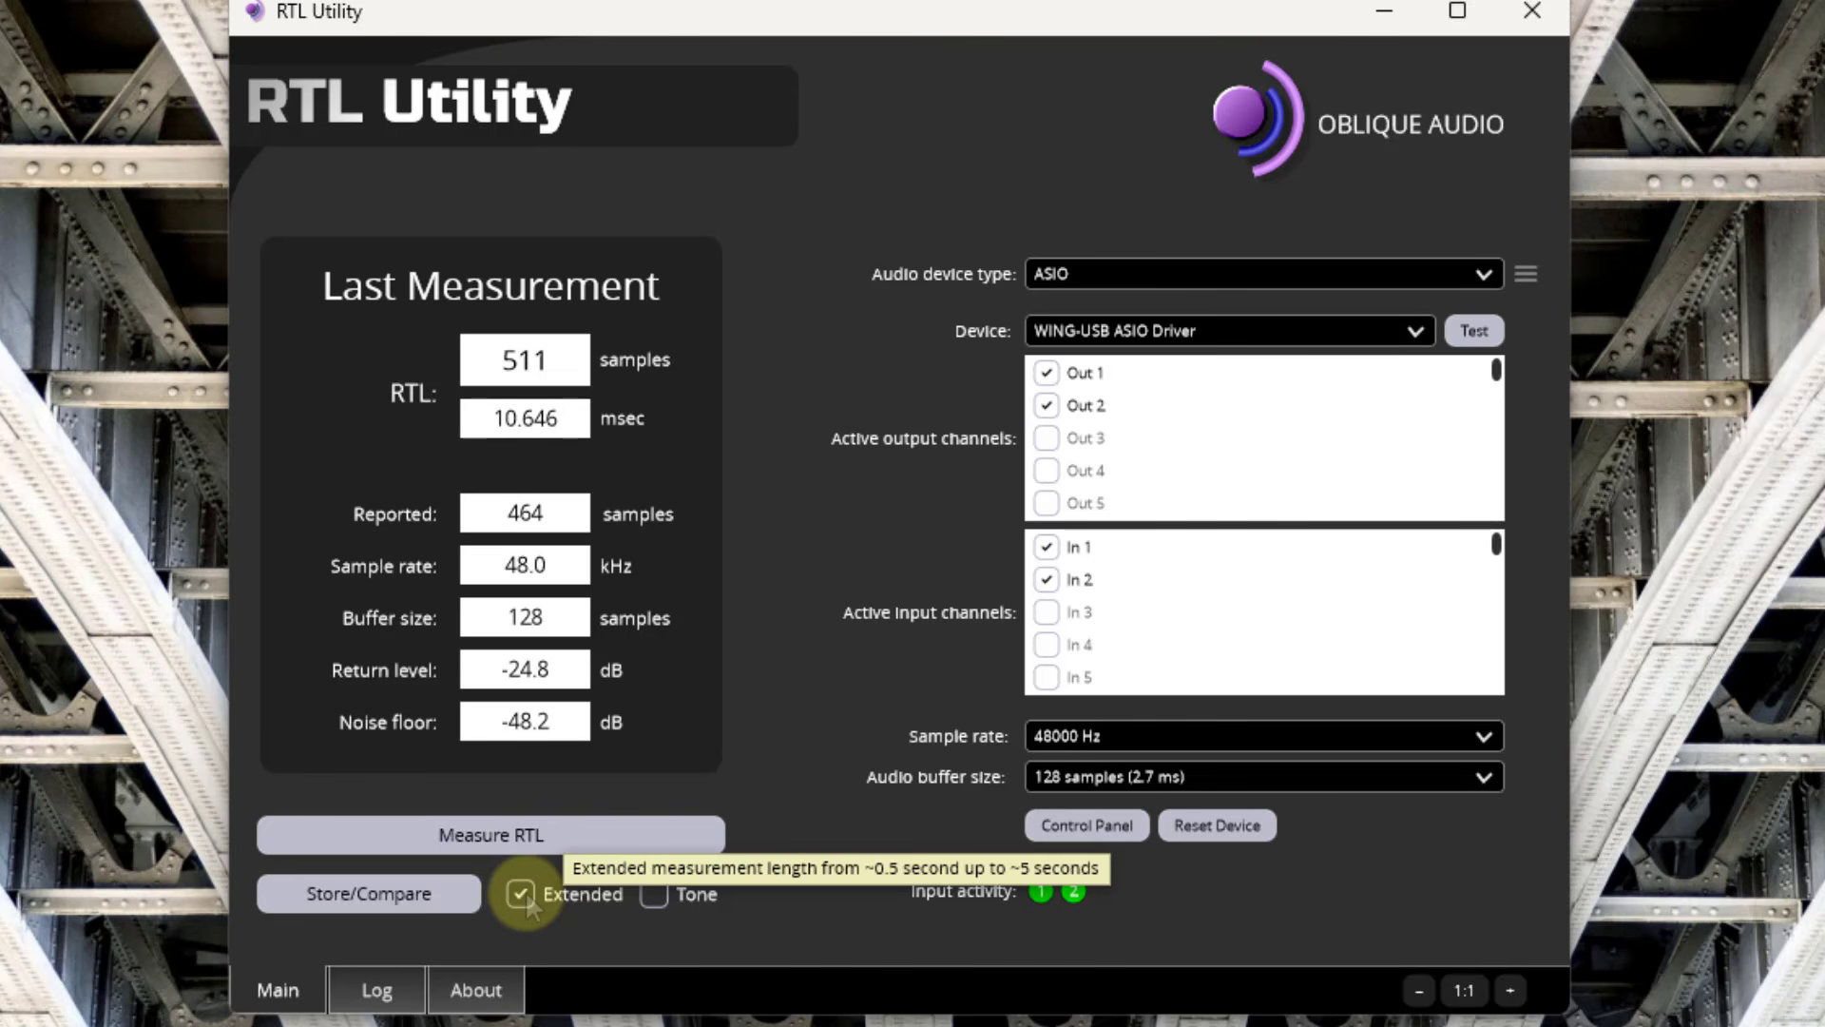
Step: Switch to RTL Utility and measure the round-trip latency of the WING-USB ASIO driver with the extended measurement
left_click(529, 840)
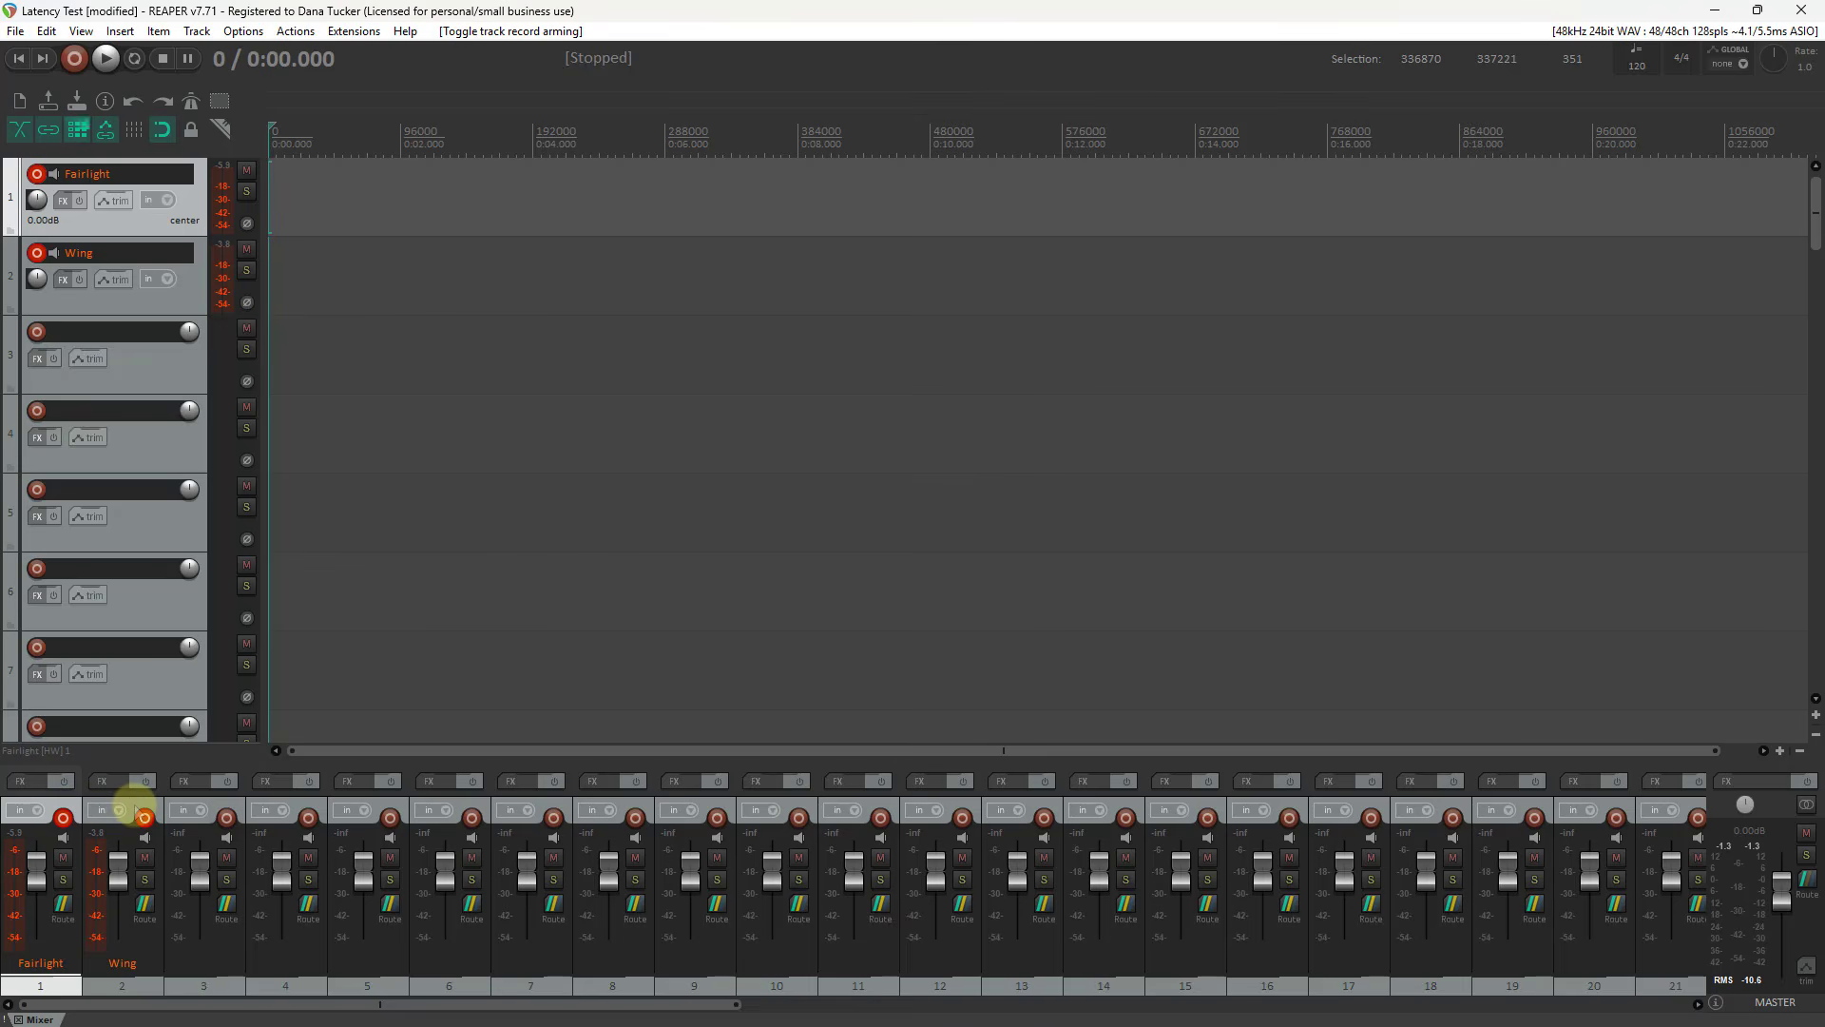
Step: In REAPER's Latency Test project, inspect the Fairlight and Wing tracks and check the time unit chosen for the ruler
left_click(136, 806)
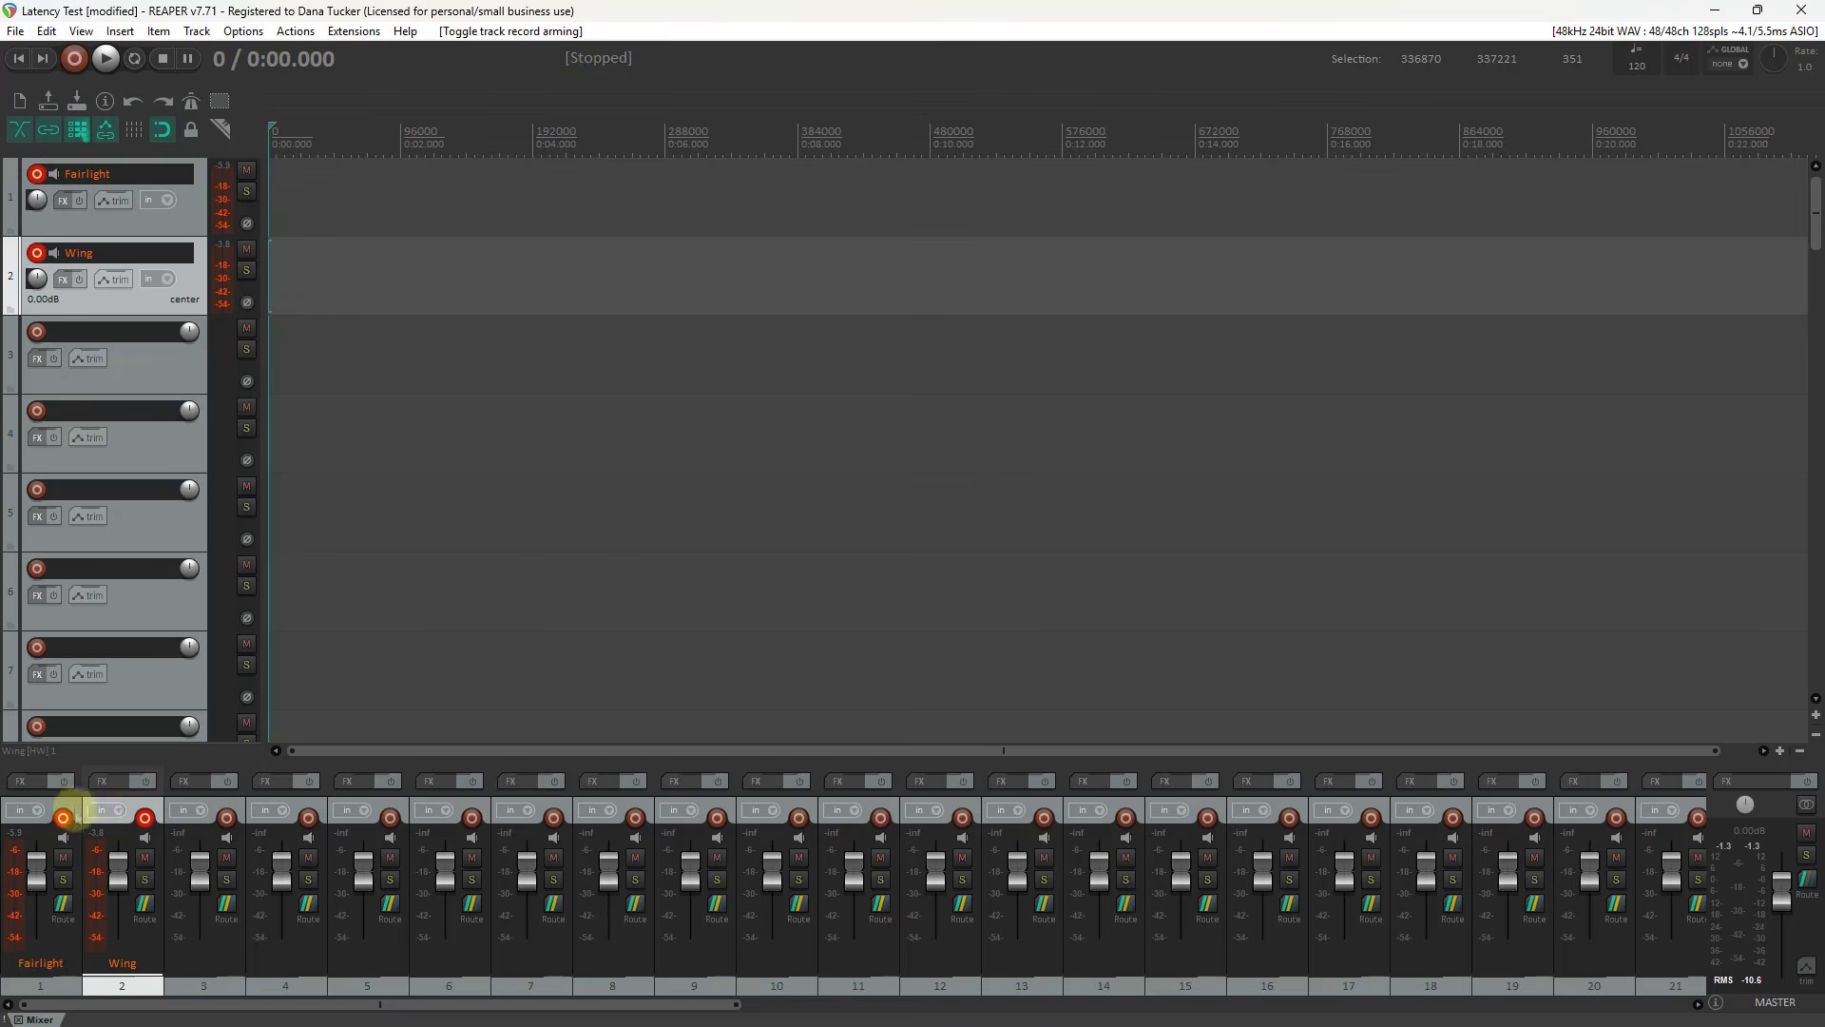
left_click(55, 804)
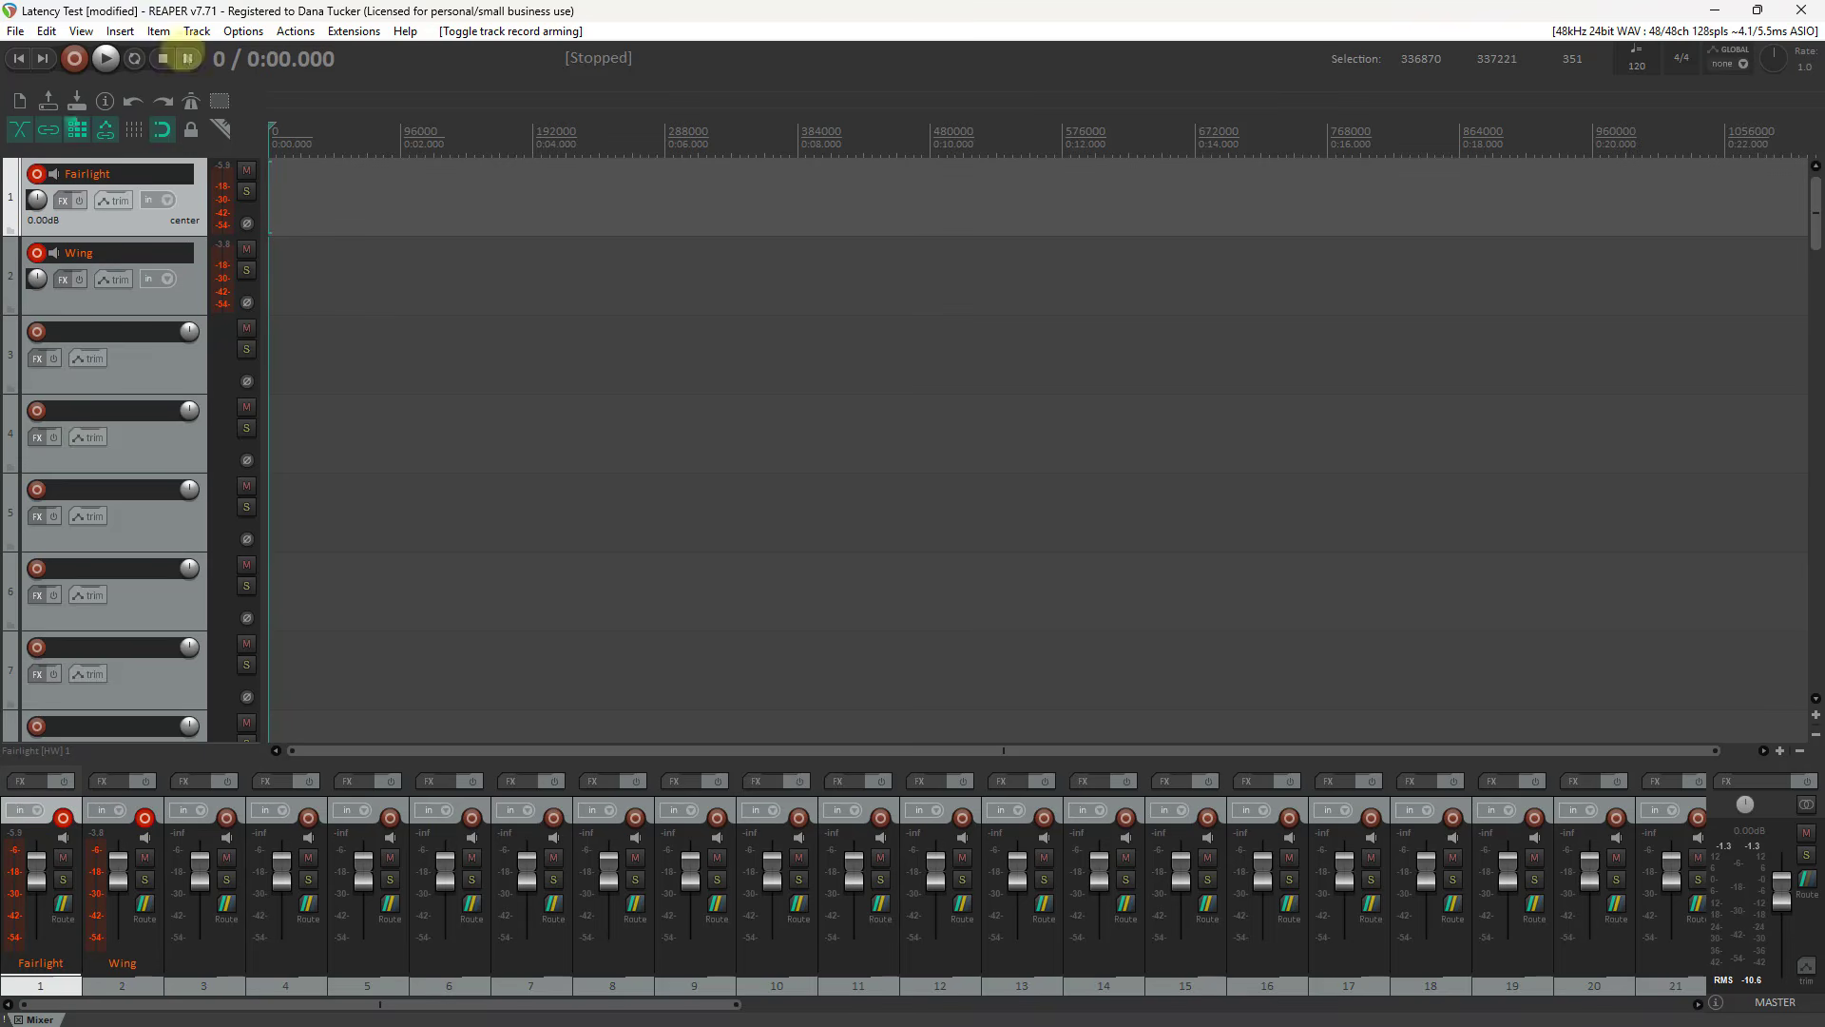
left_click(81, 30)
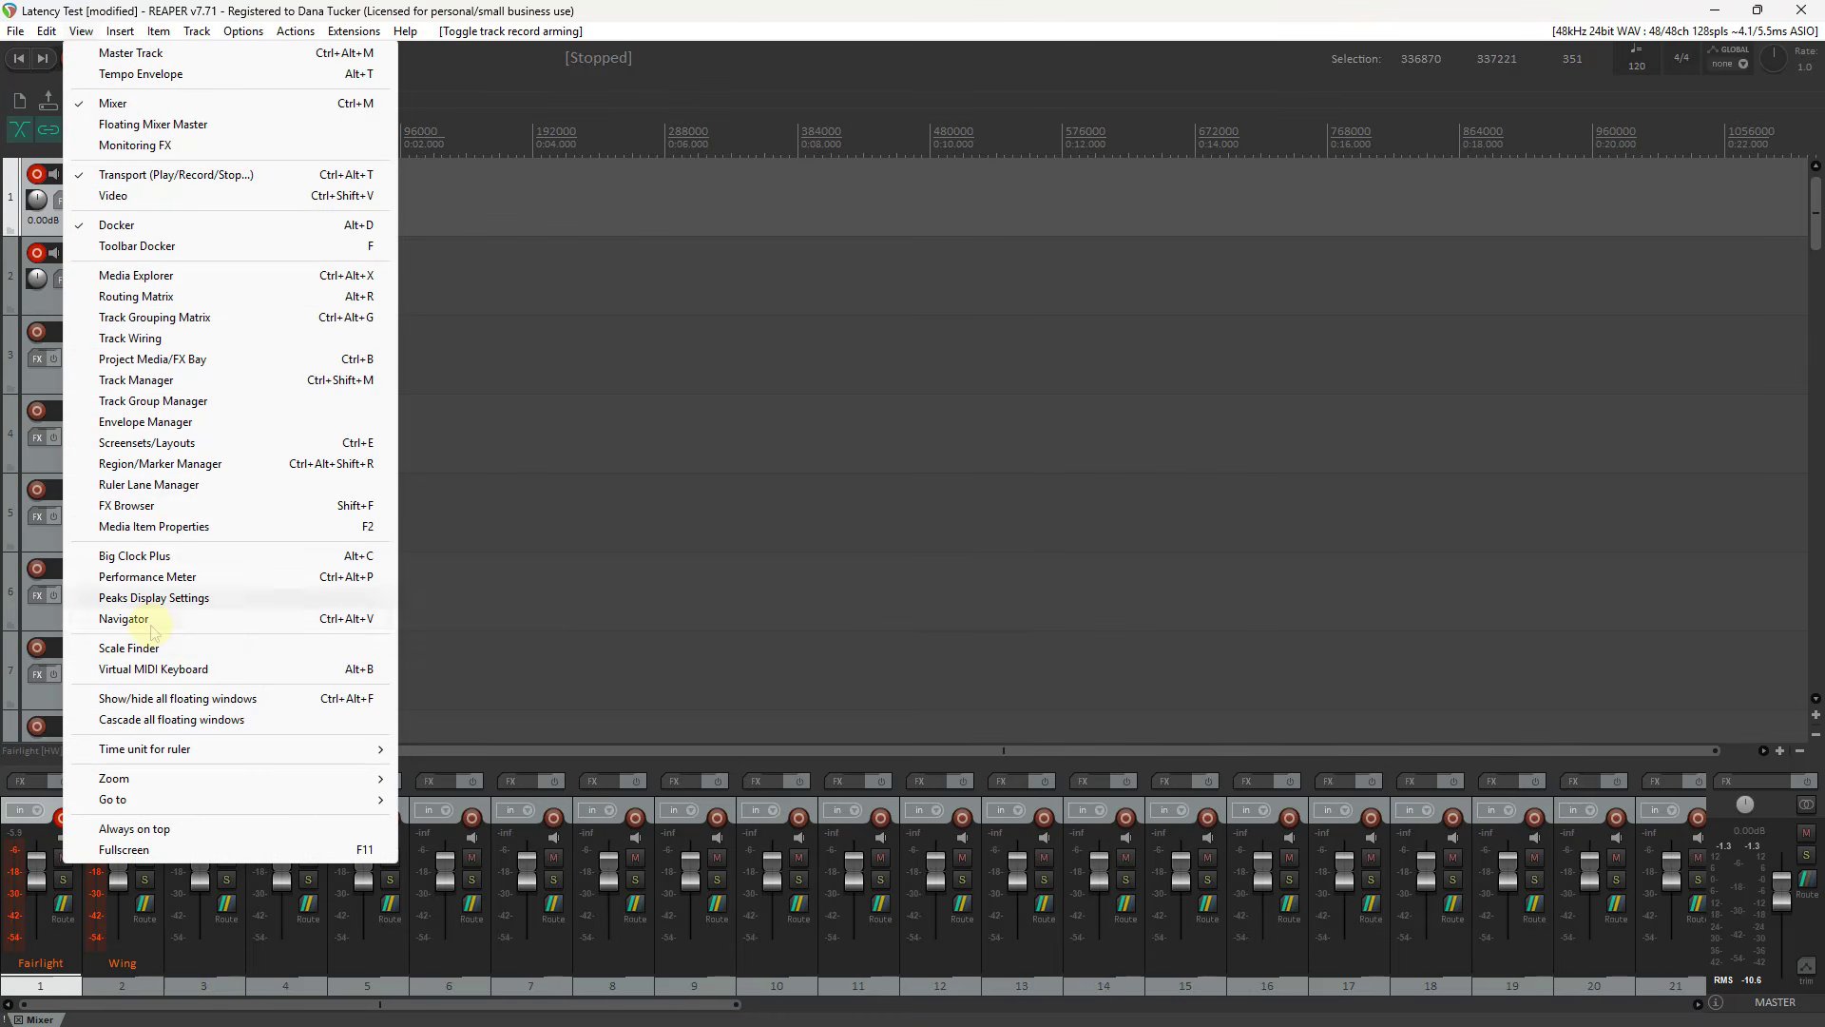
mouse_move(143, 750)
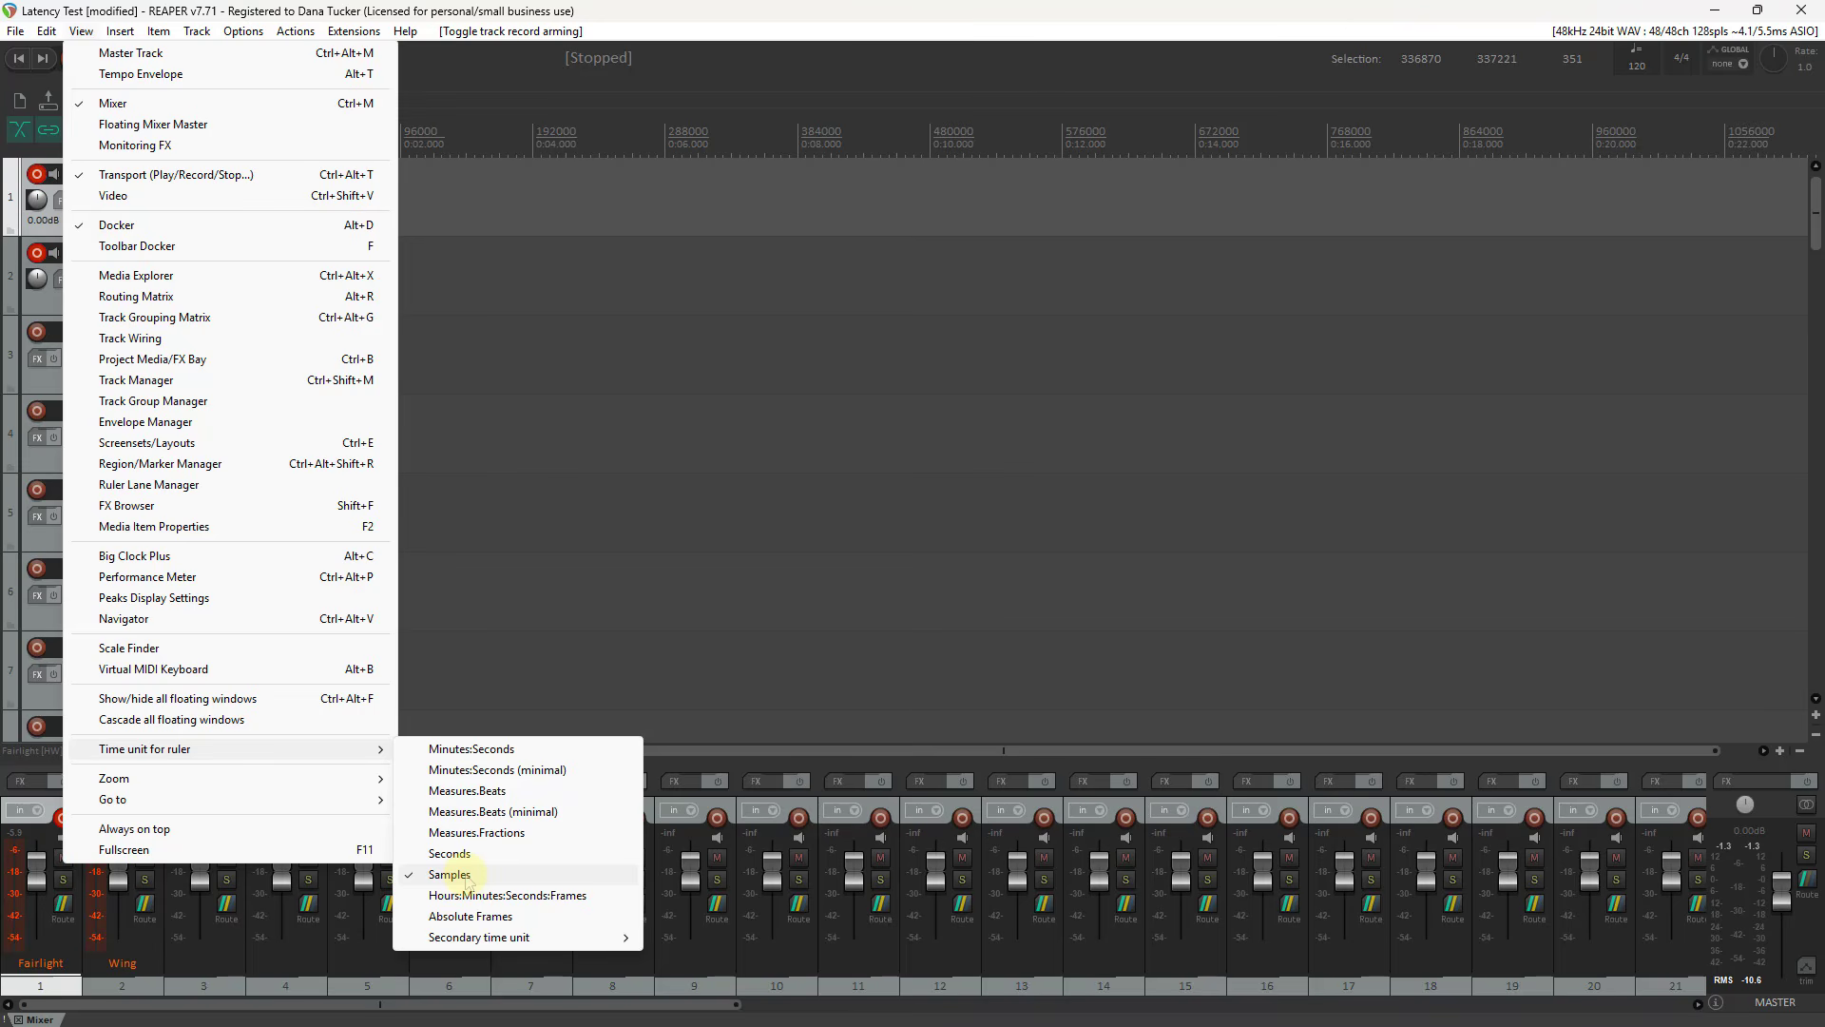
left_click(815, 40)
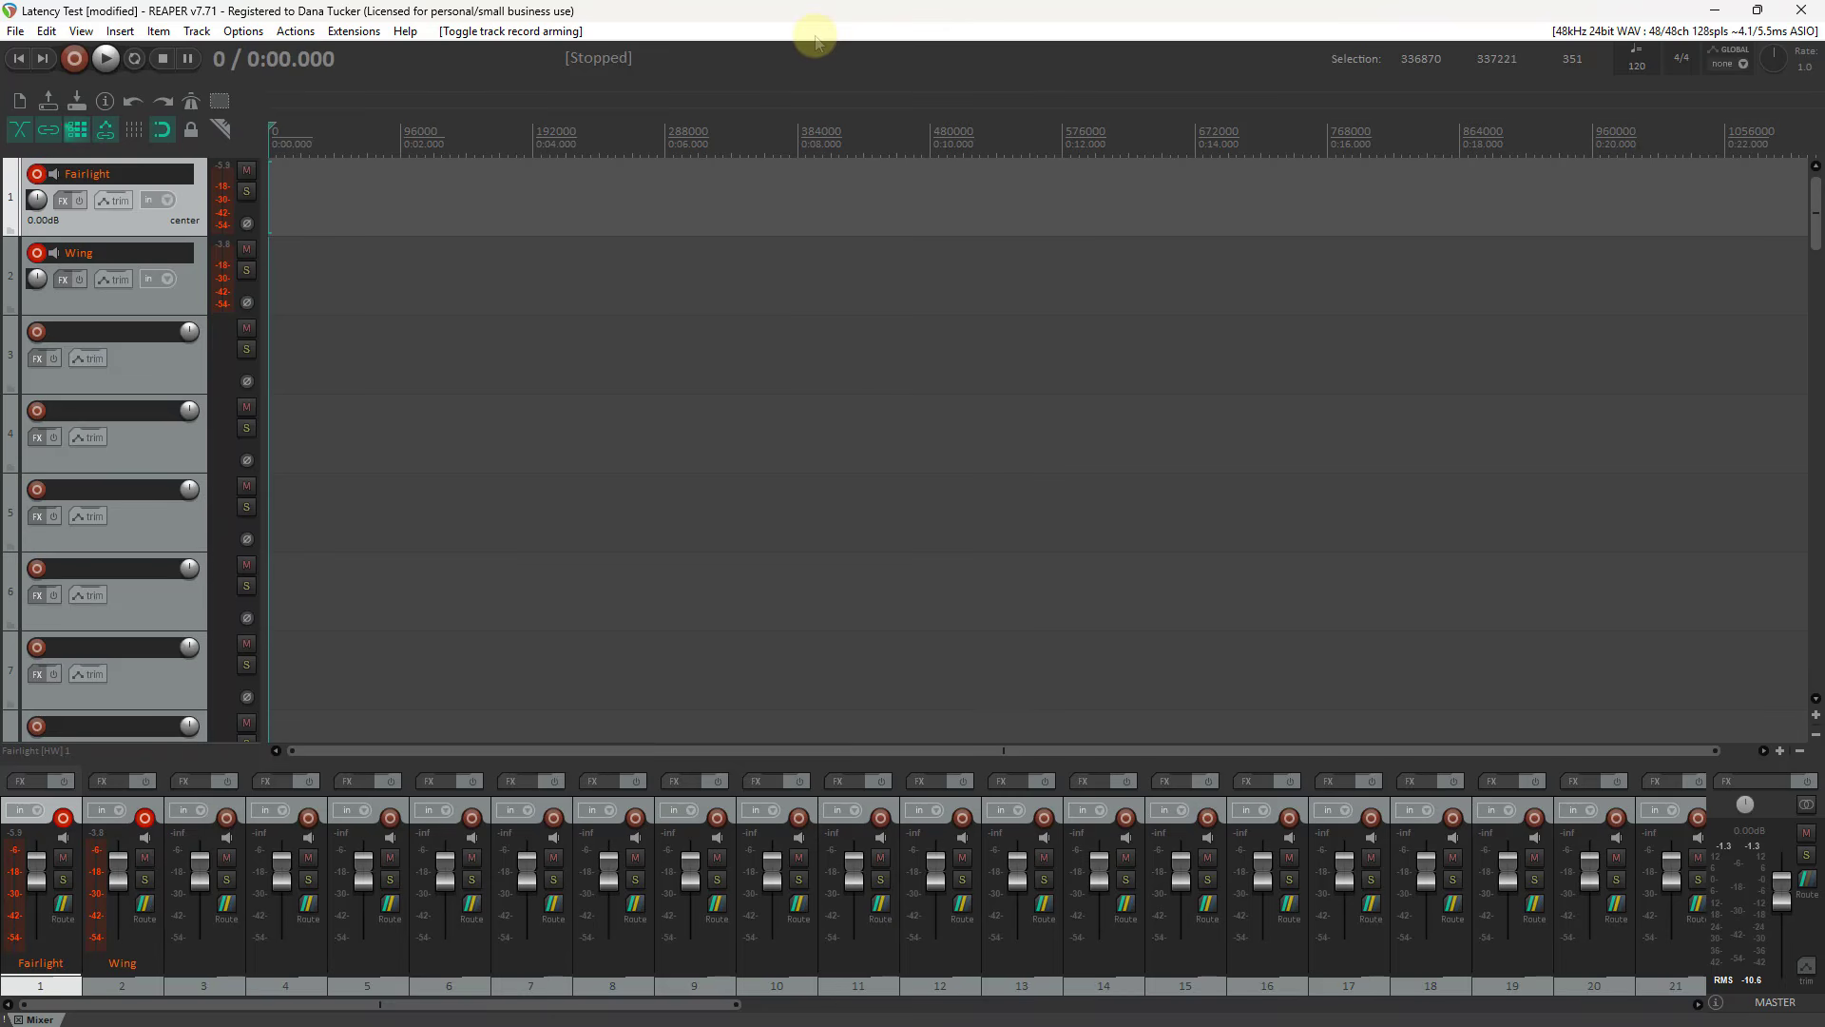
Step: Toggle record arming off and back on for the Fairlight and Wing tracks
left_click(63, 818)
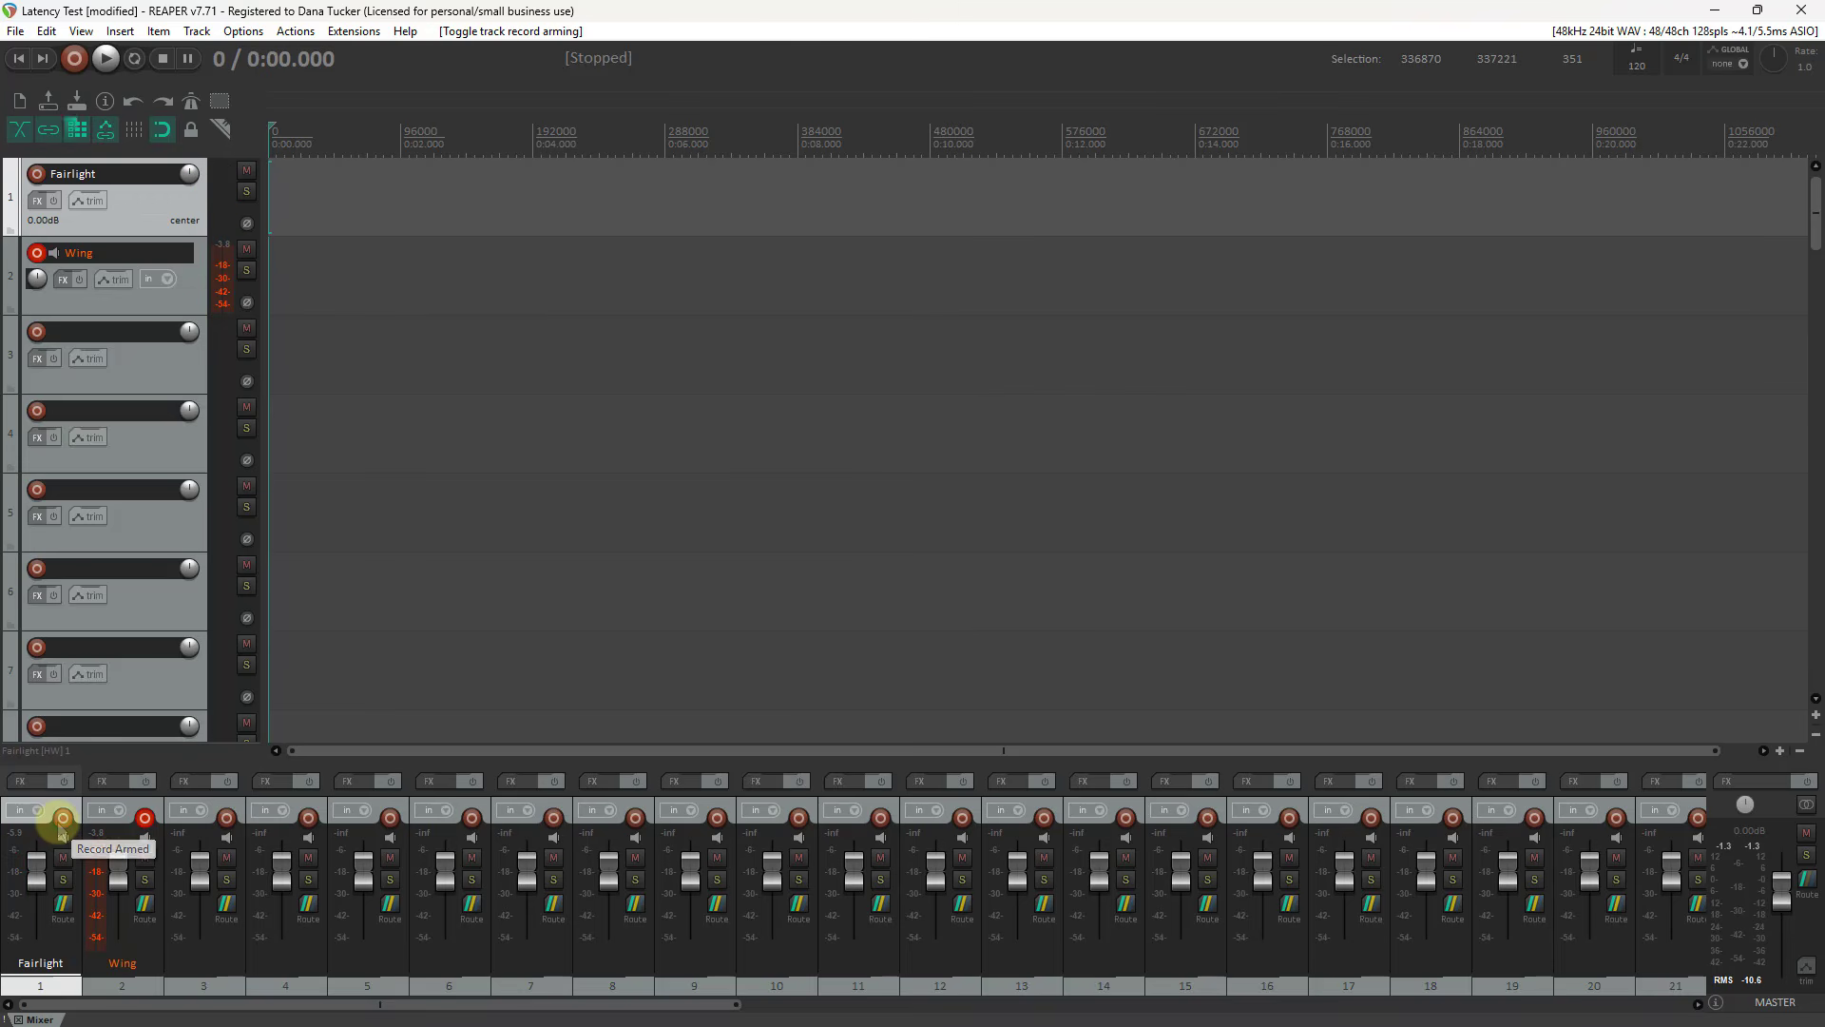
left_click(144, 821)
left_click(144, 821)
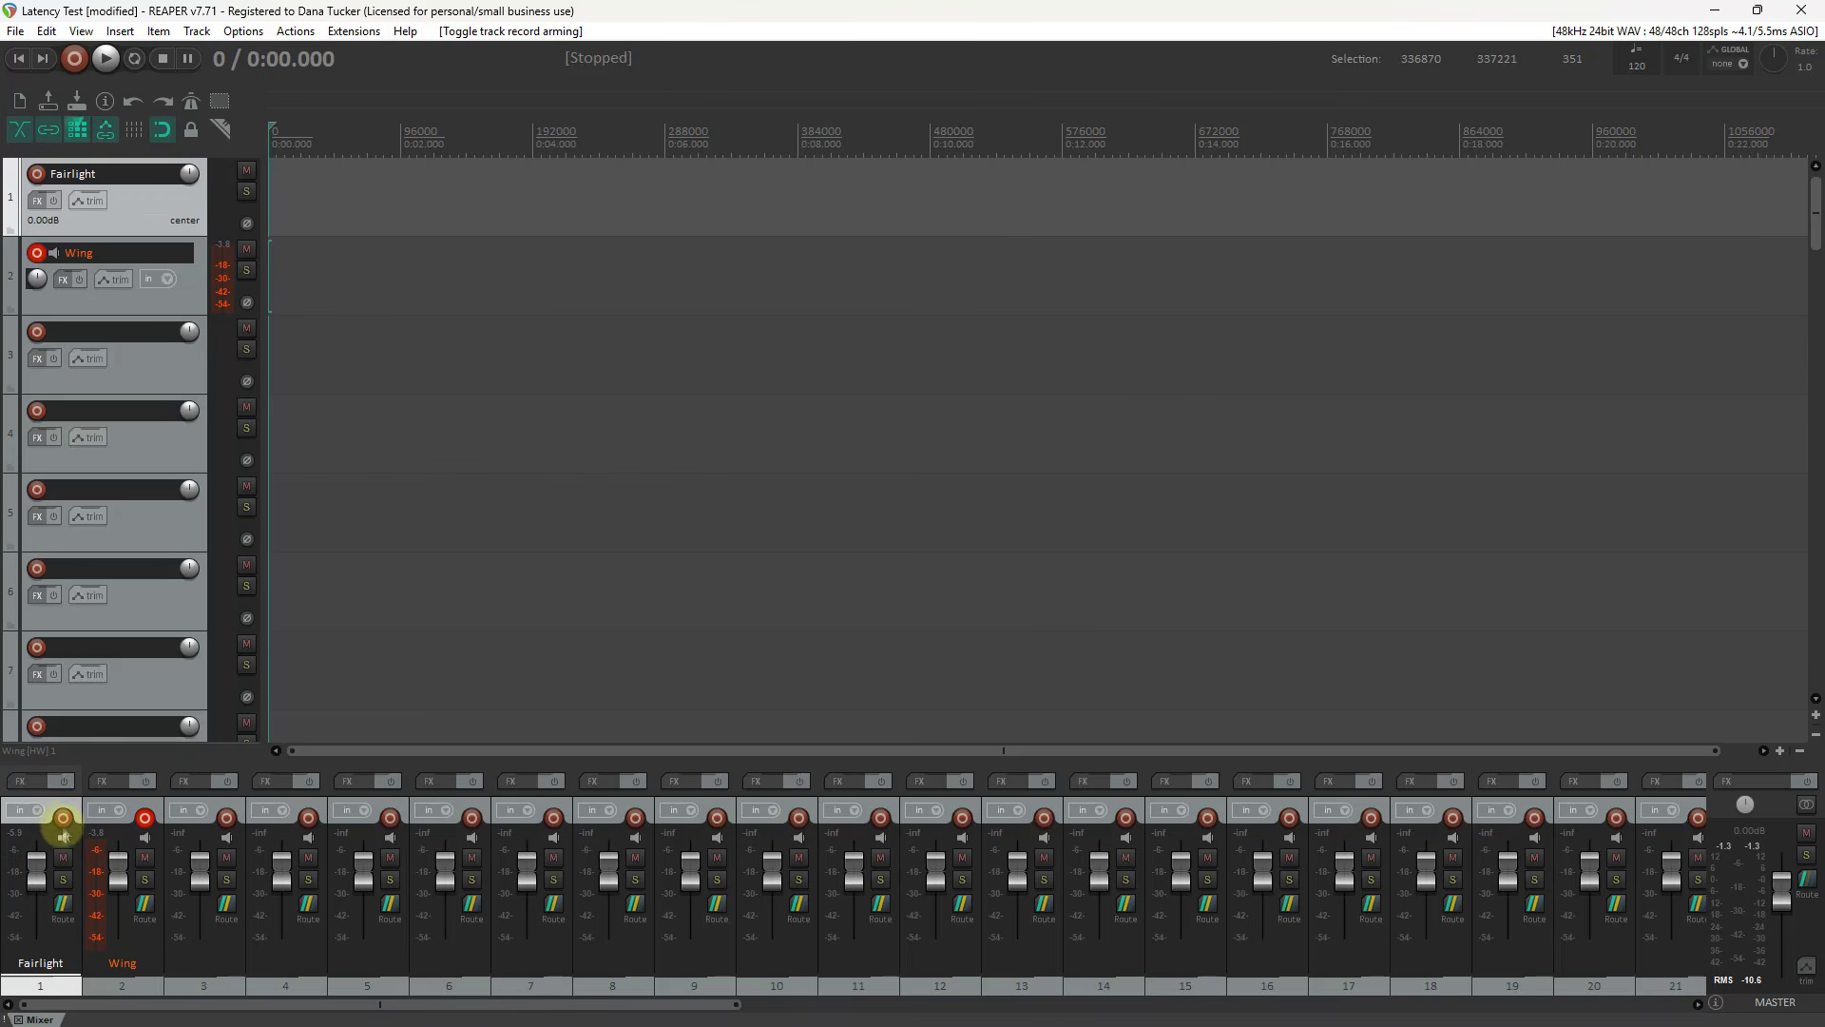
left_click(63, 817)
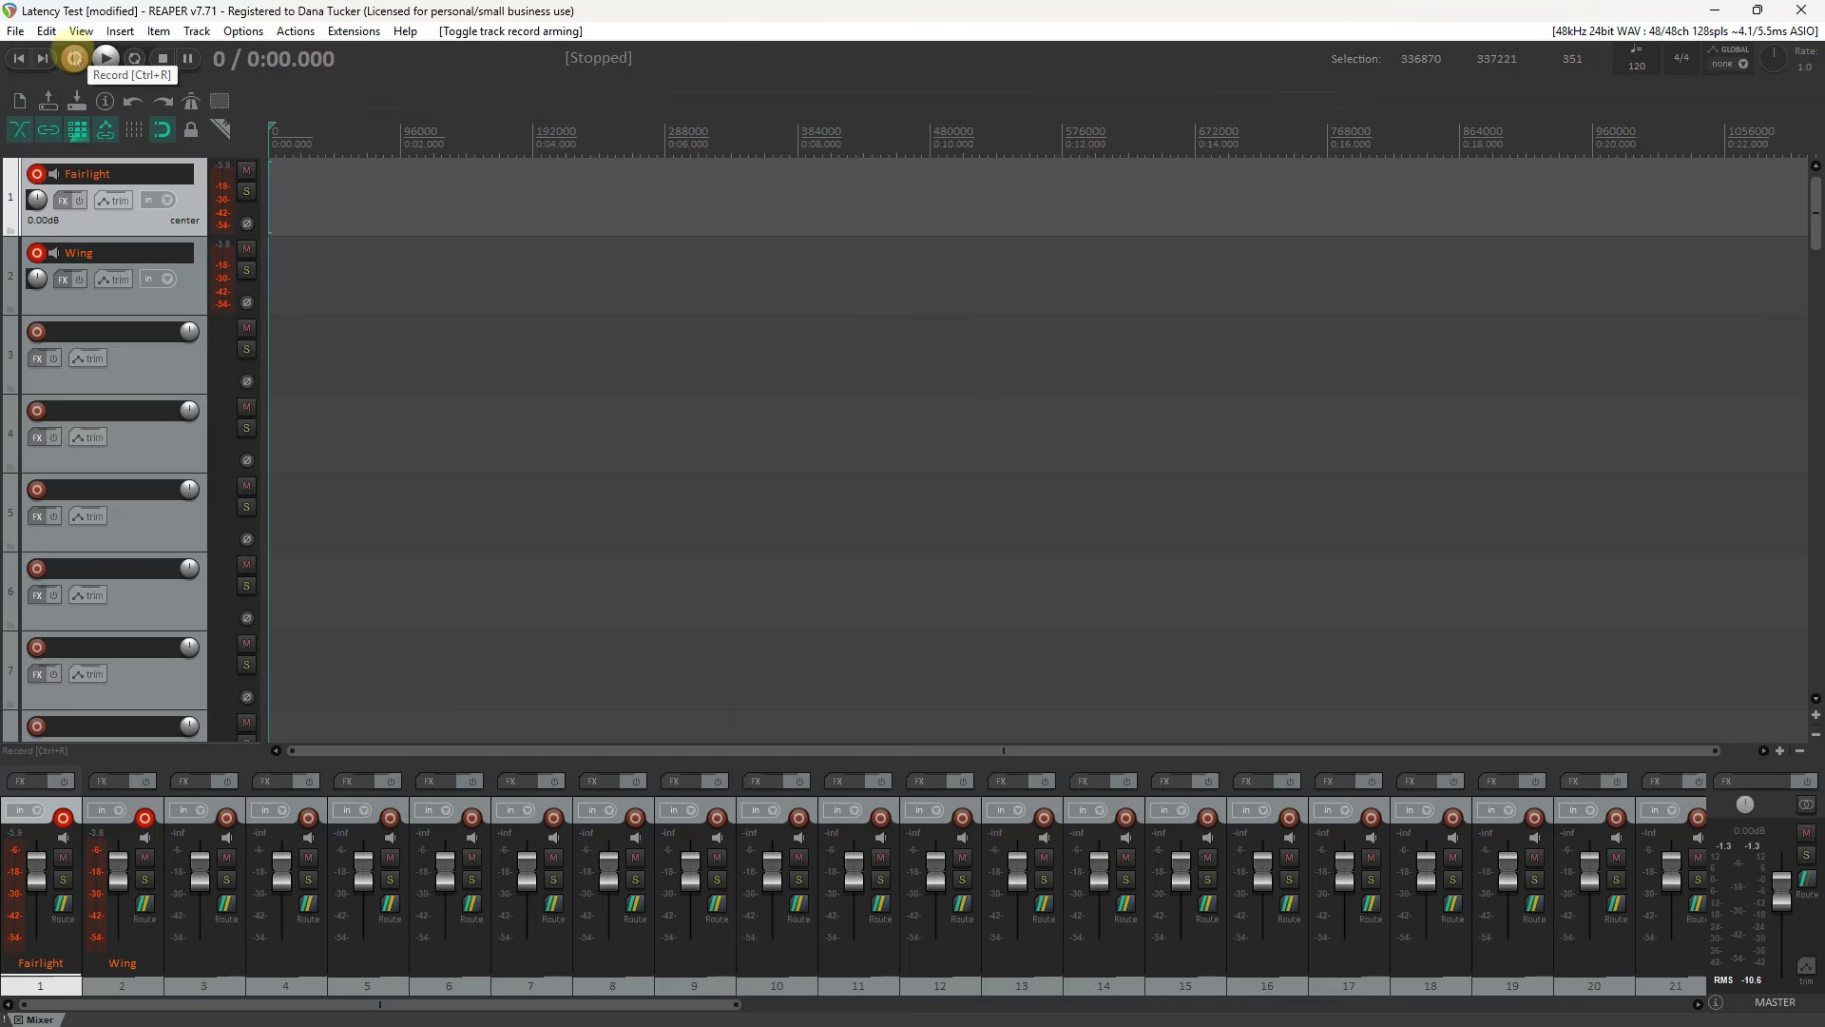
Step: Record about 18 seconds on the Fairlight and Wing tracks, saving both files, and disarm the two tracks
left_click(74, 58)
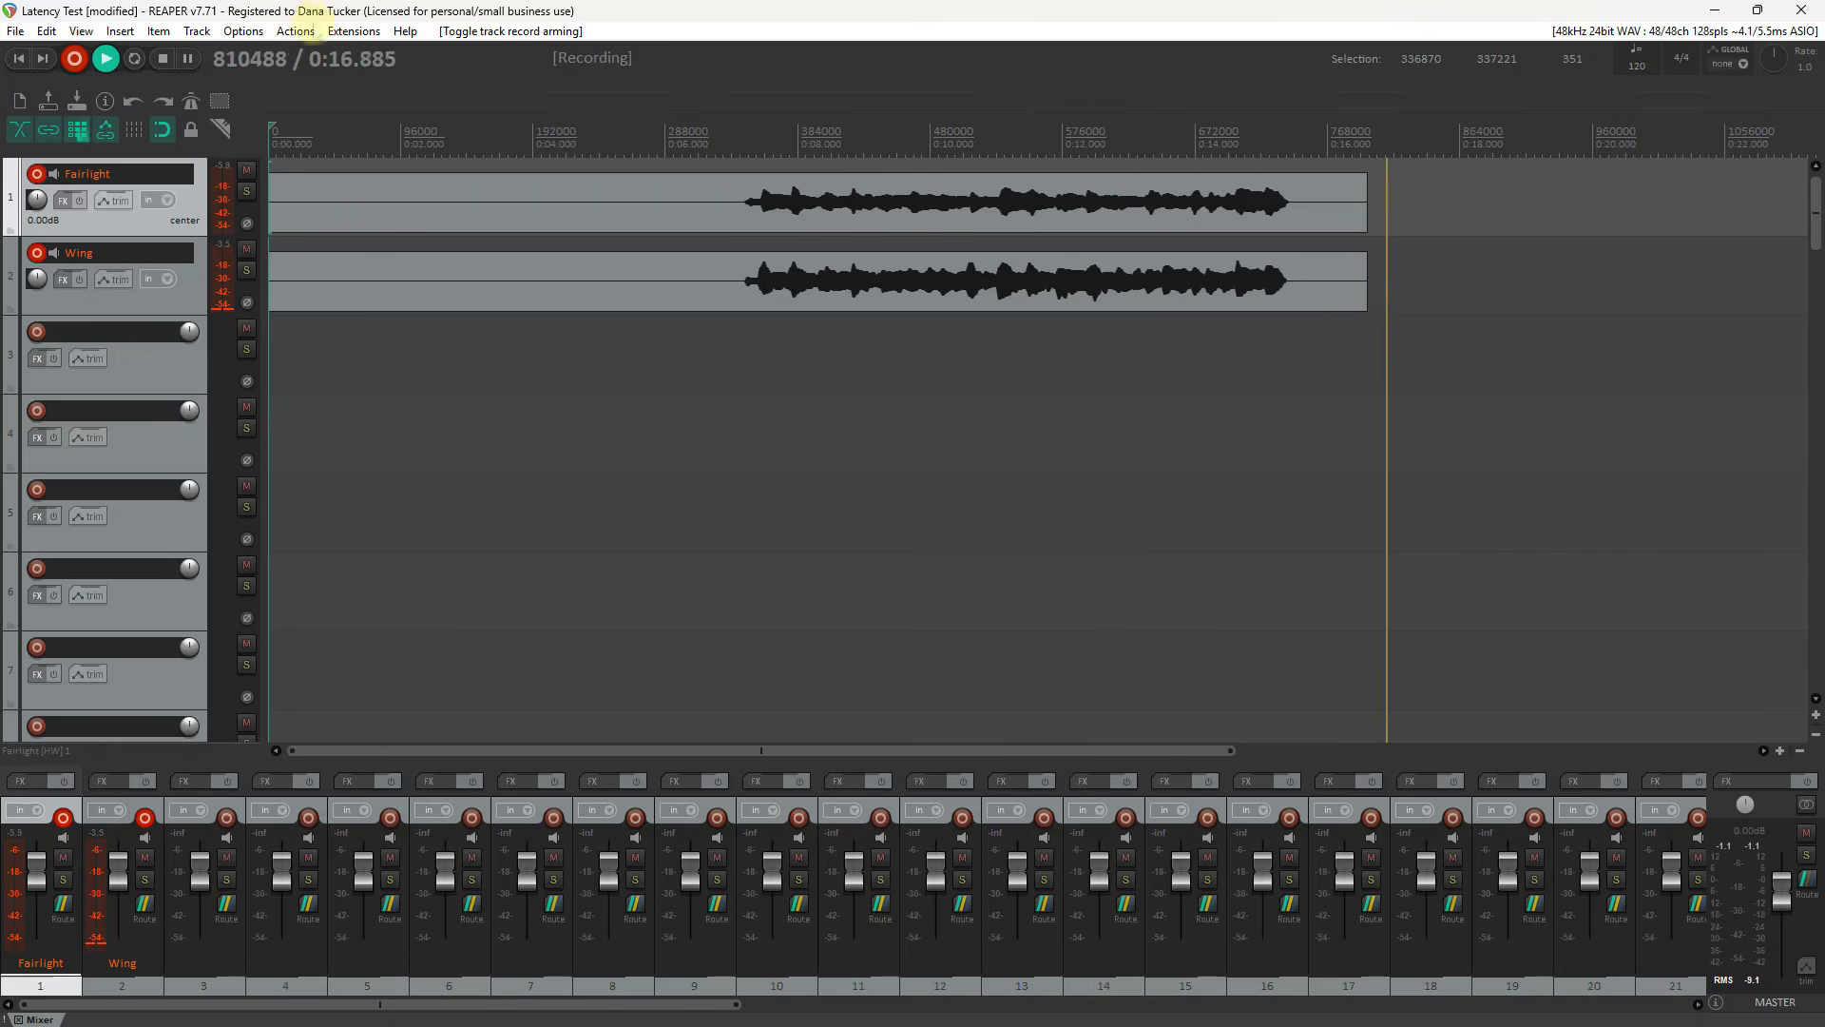
left_click(163, 59)
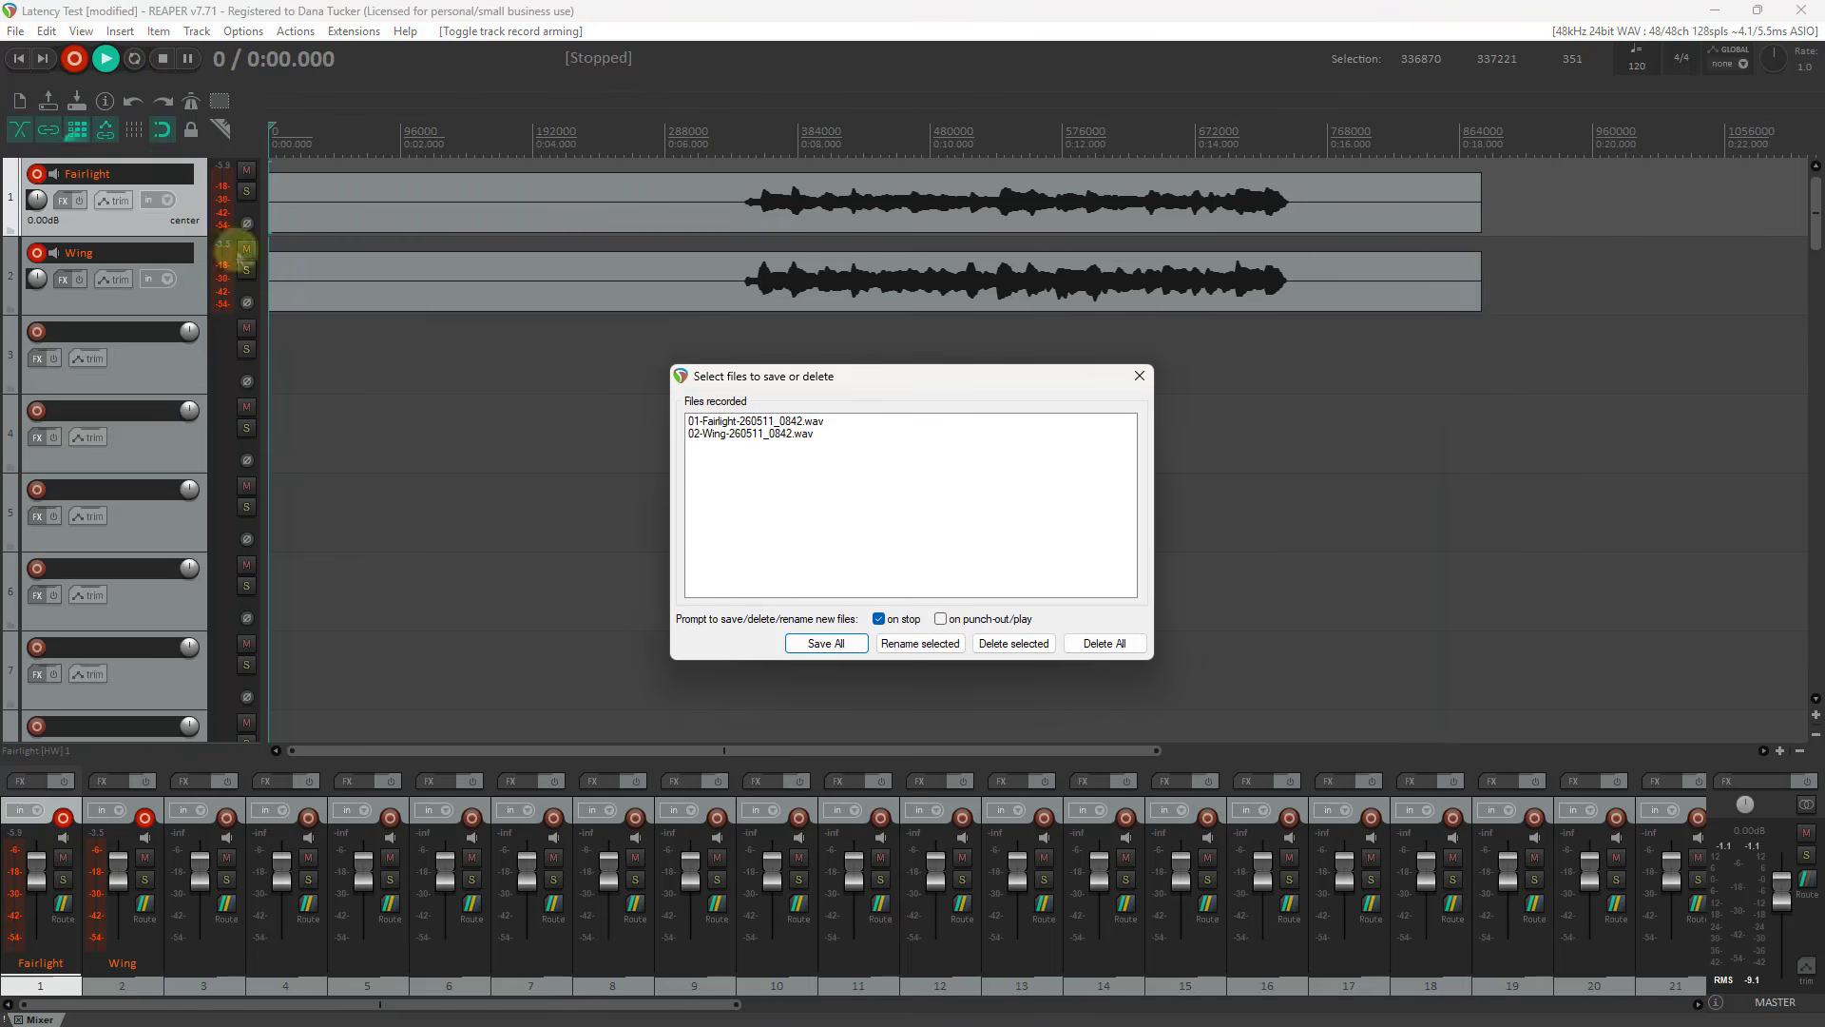
left_click(823, 643)
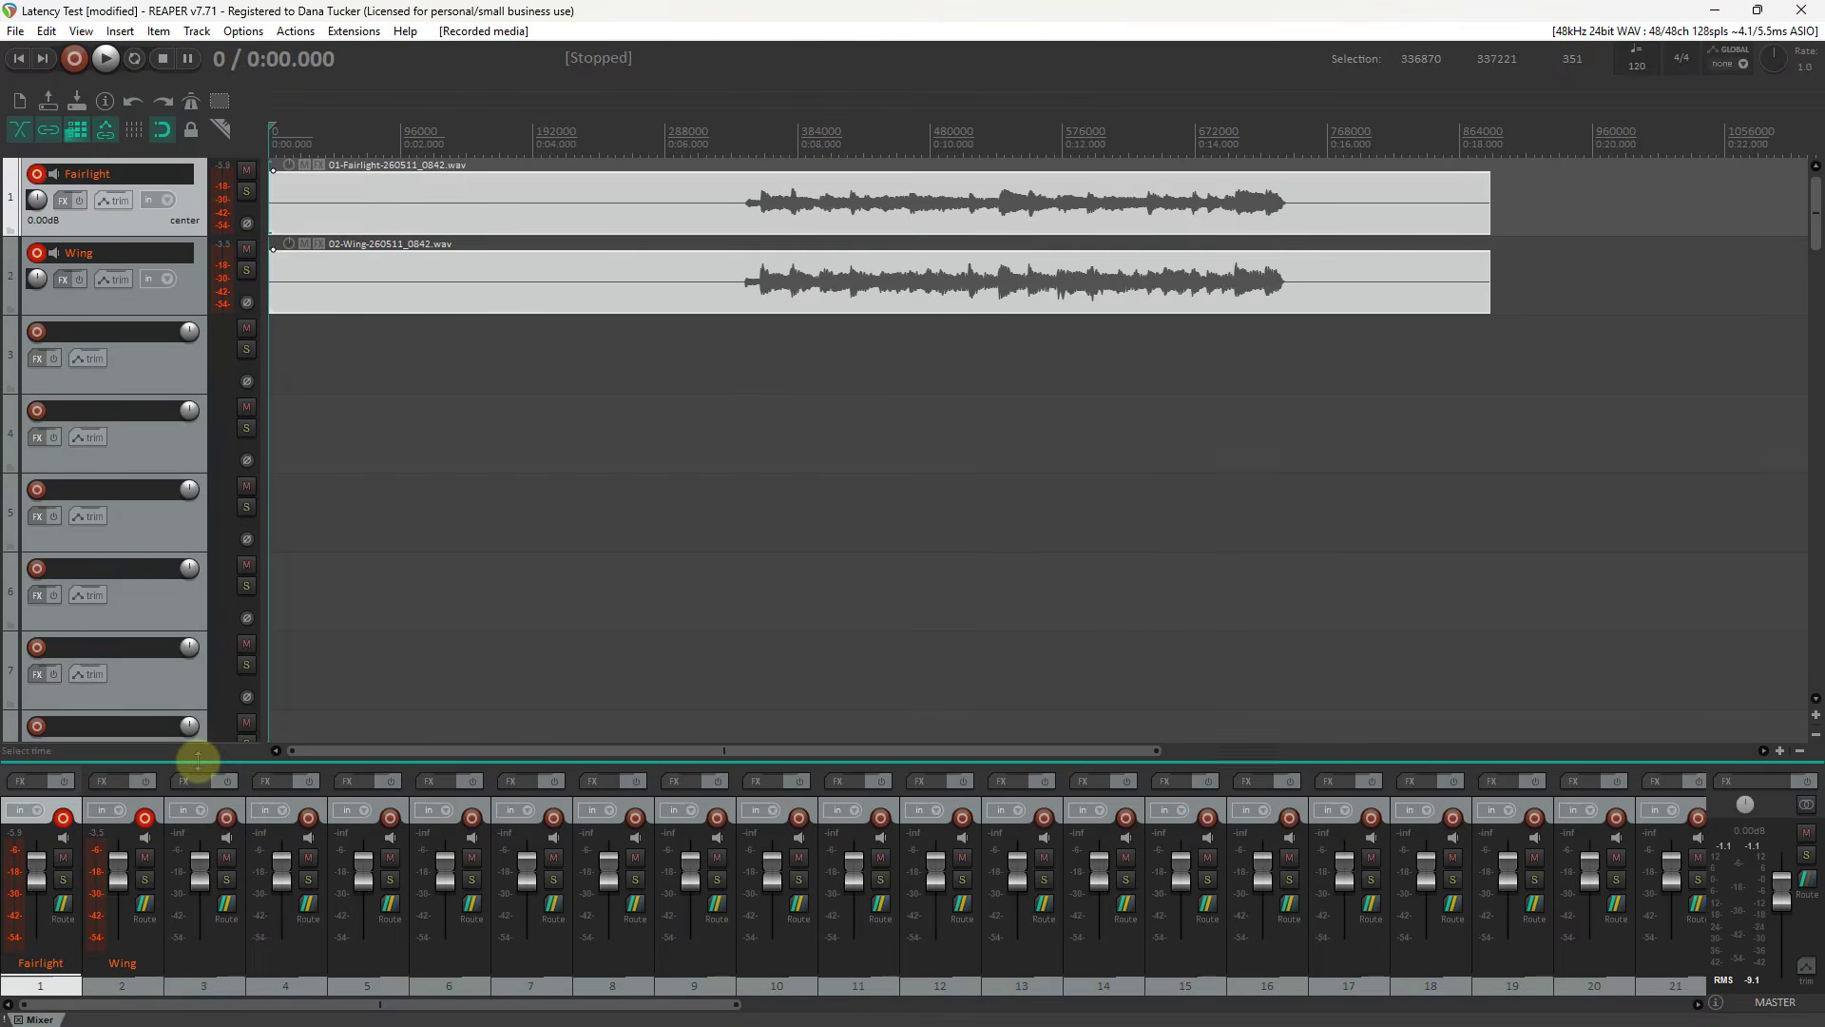
left_click(62, 818)
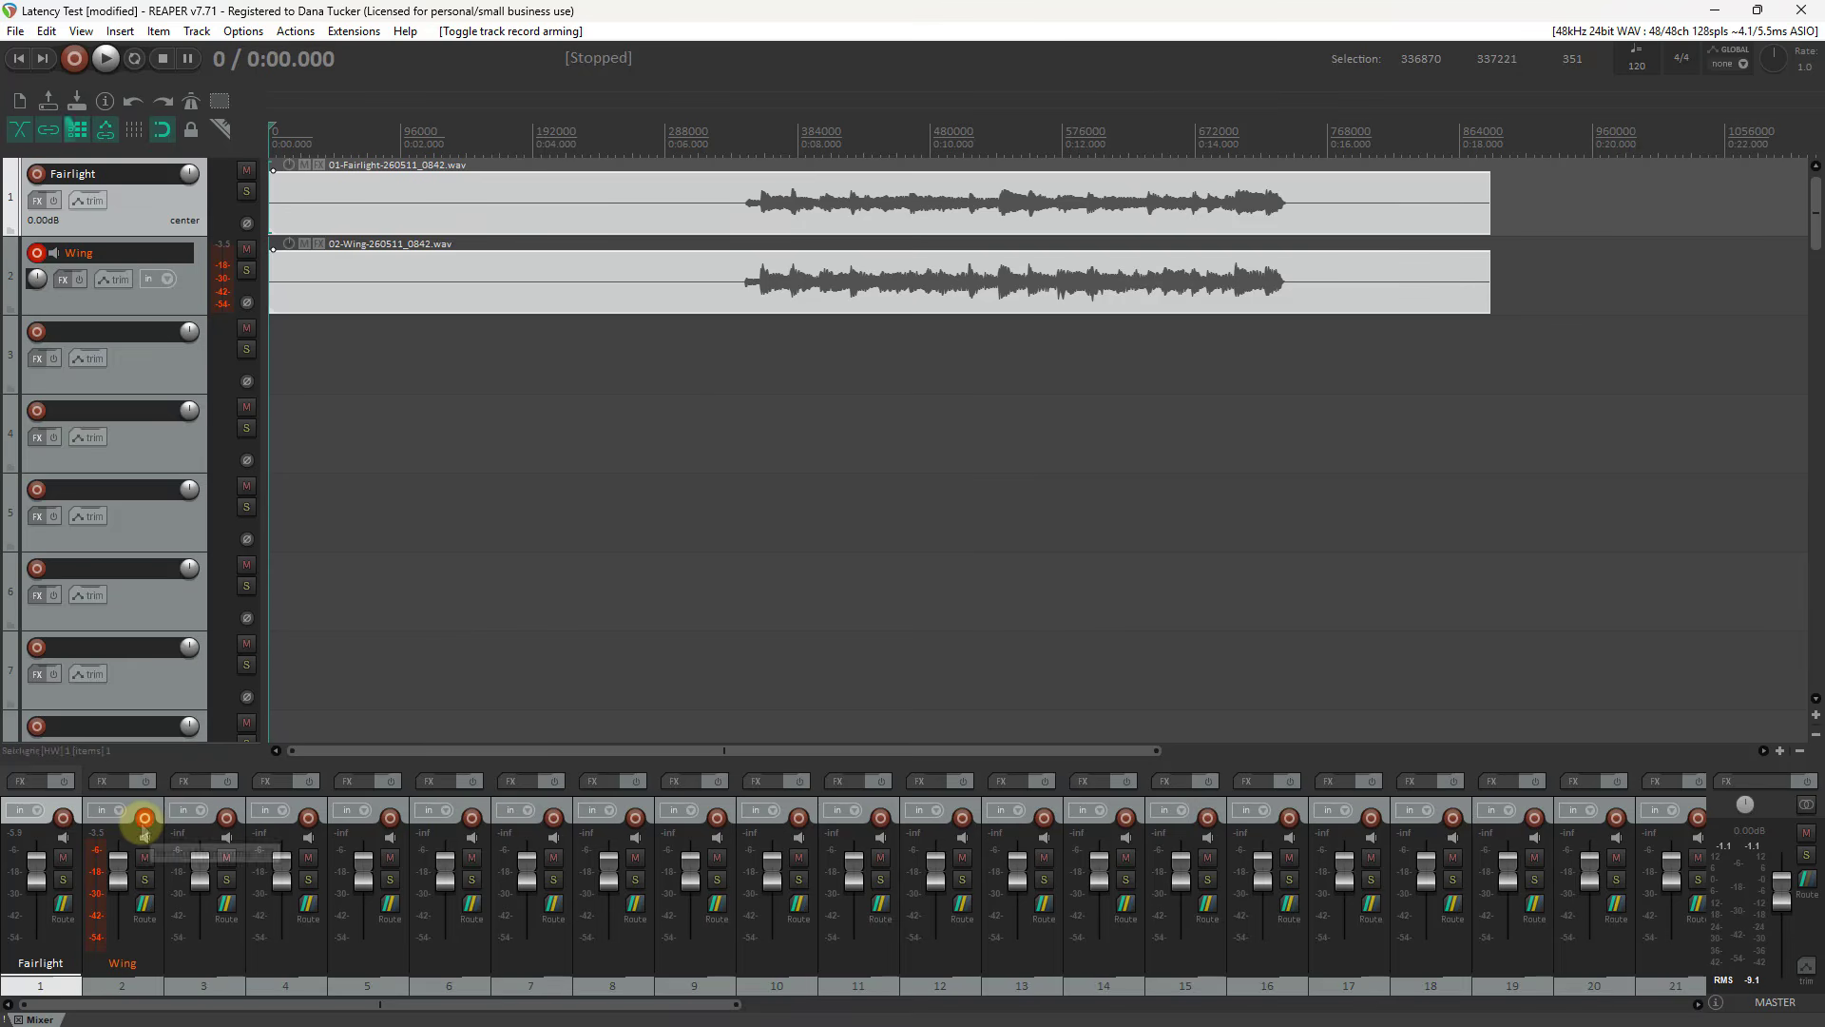
left_click(144, 819)
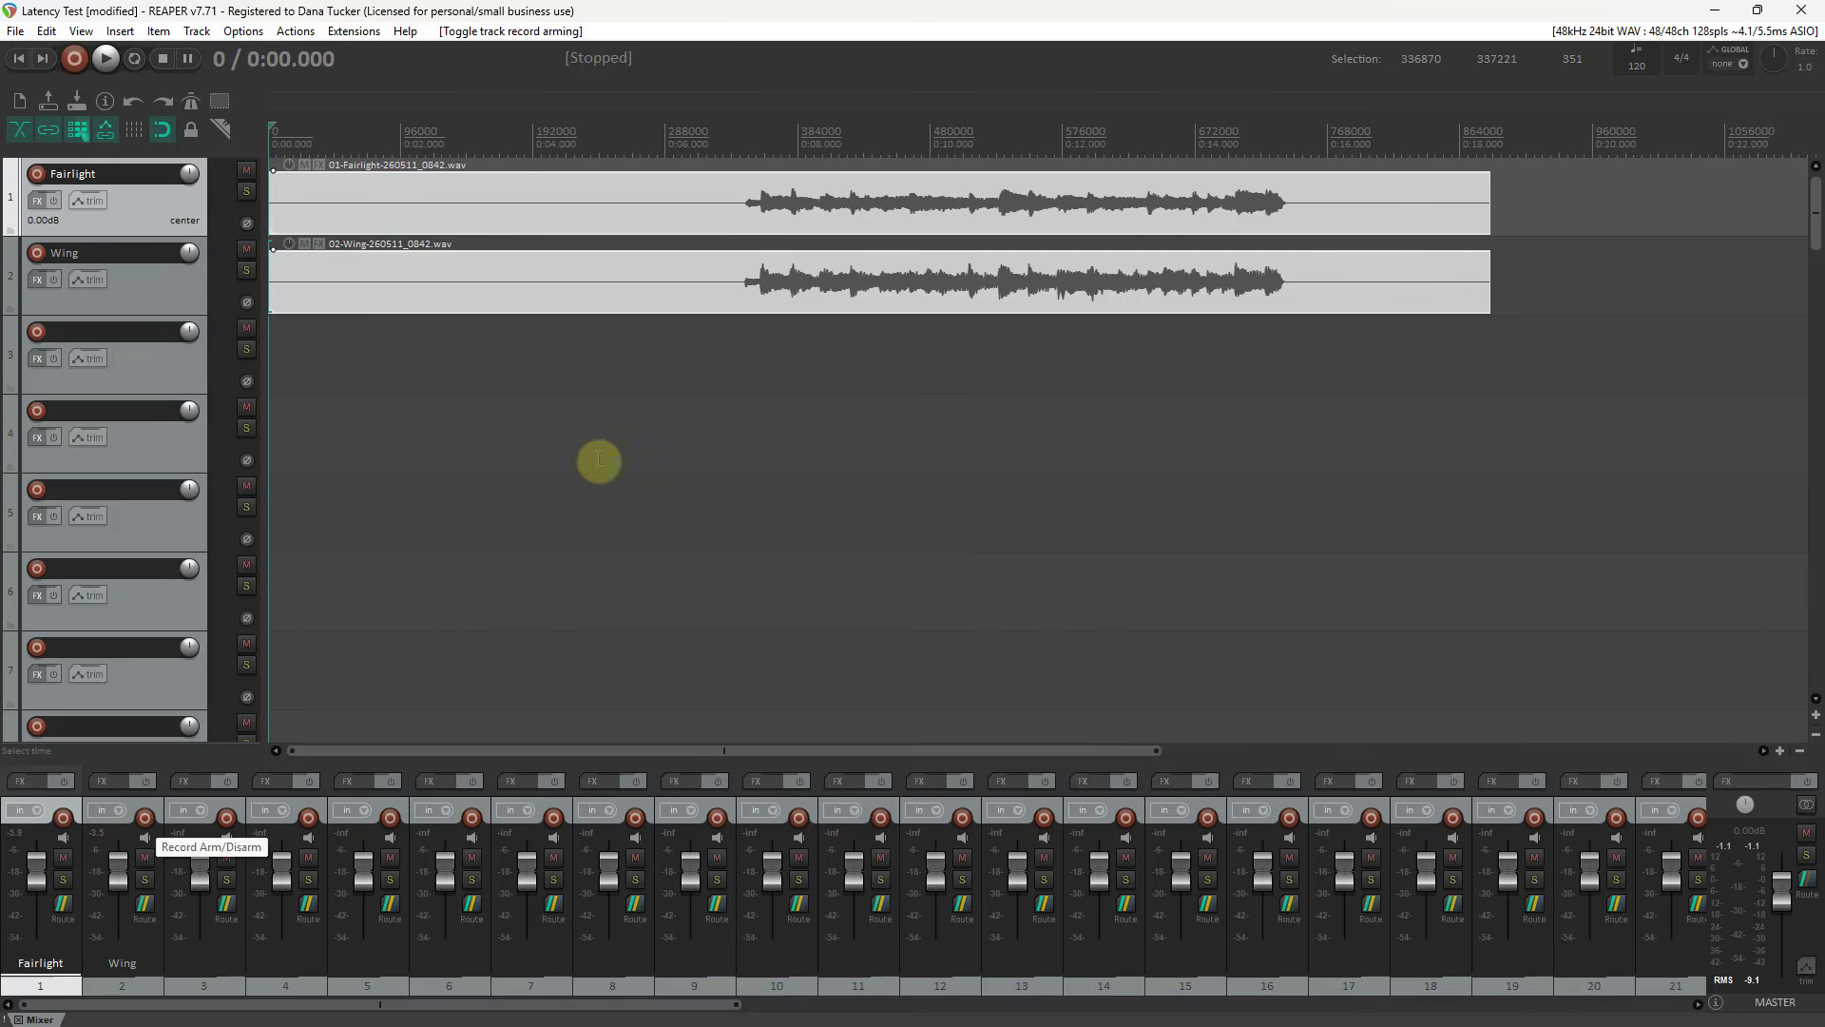
Step: Place a marker exactly where the Fairlight recording's waveform begins
left_click(745, 207)
scroll(746, 208, "up", 5)
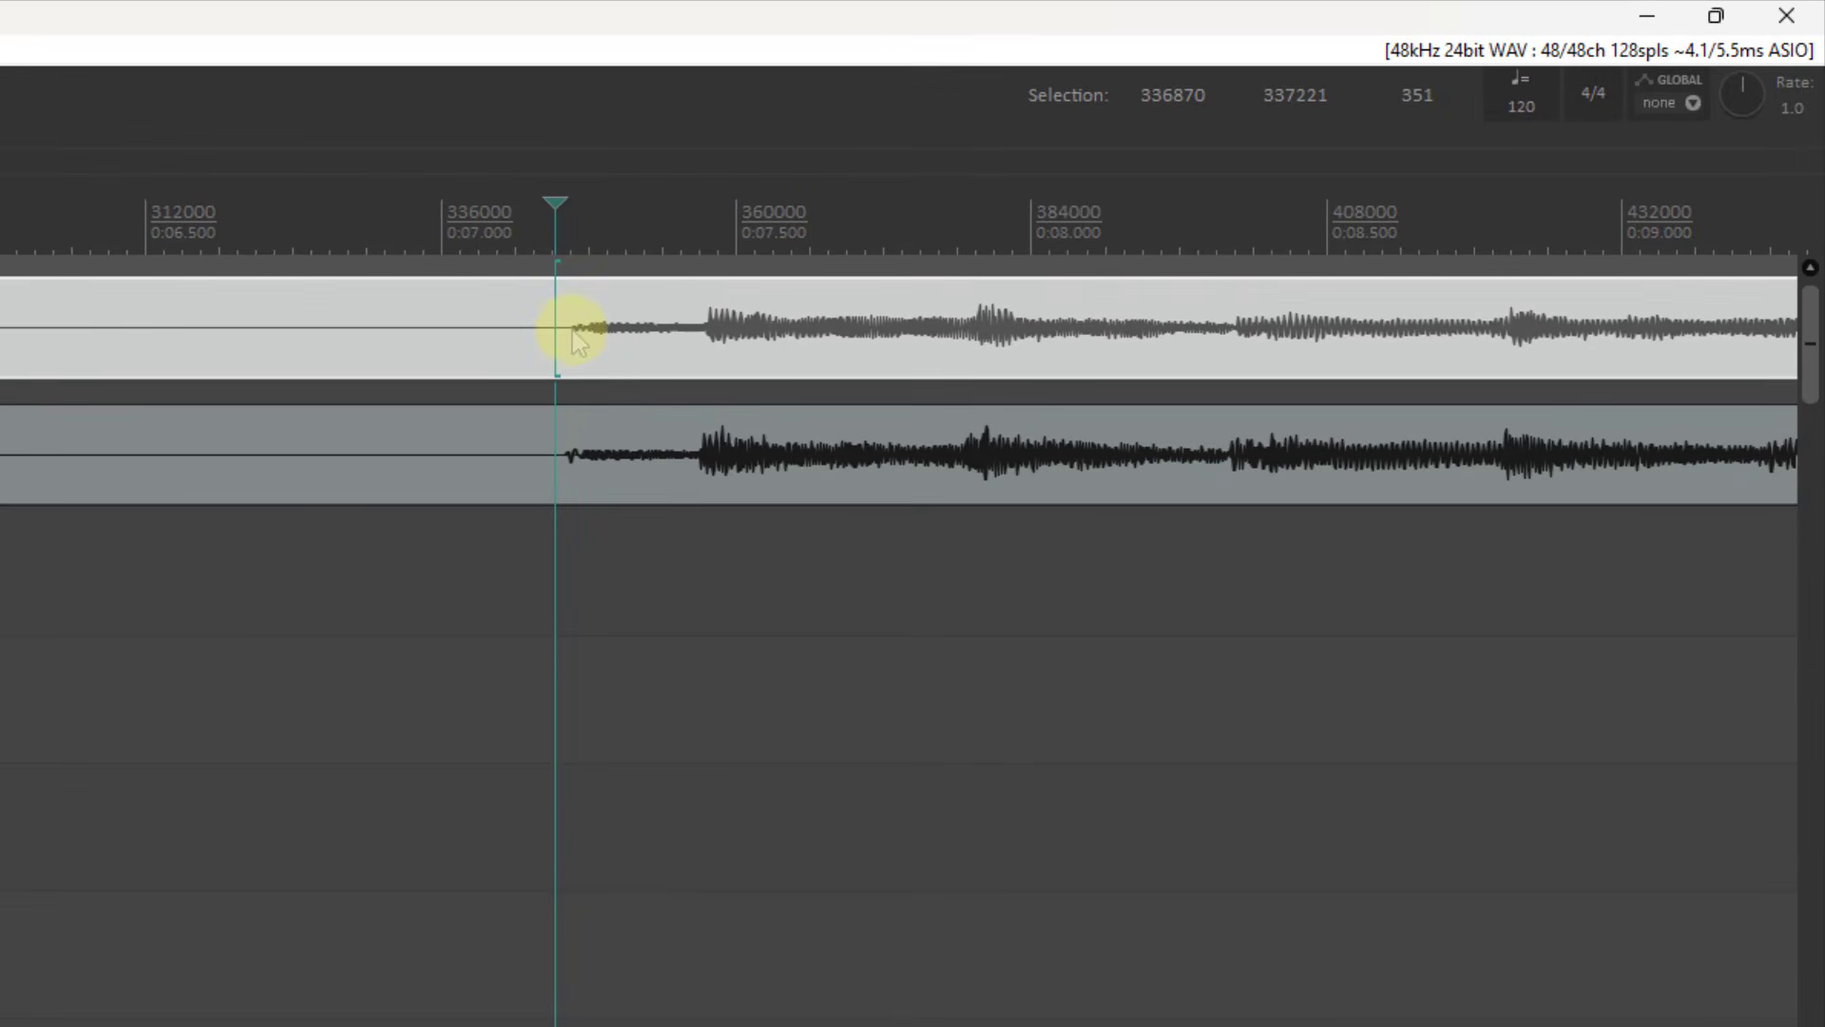
scroll(578, 338, "up", 6)
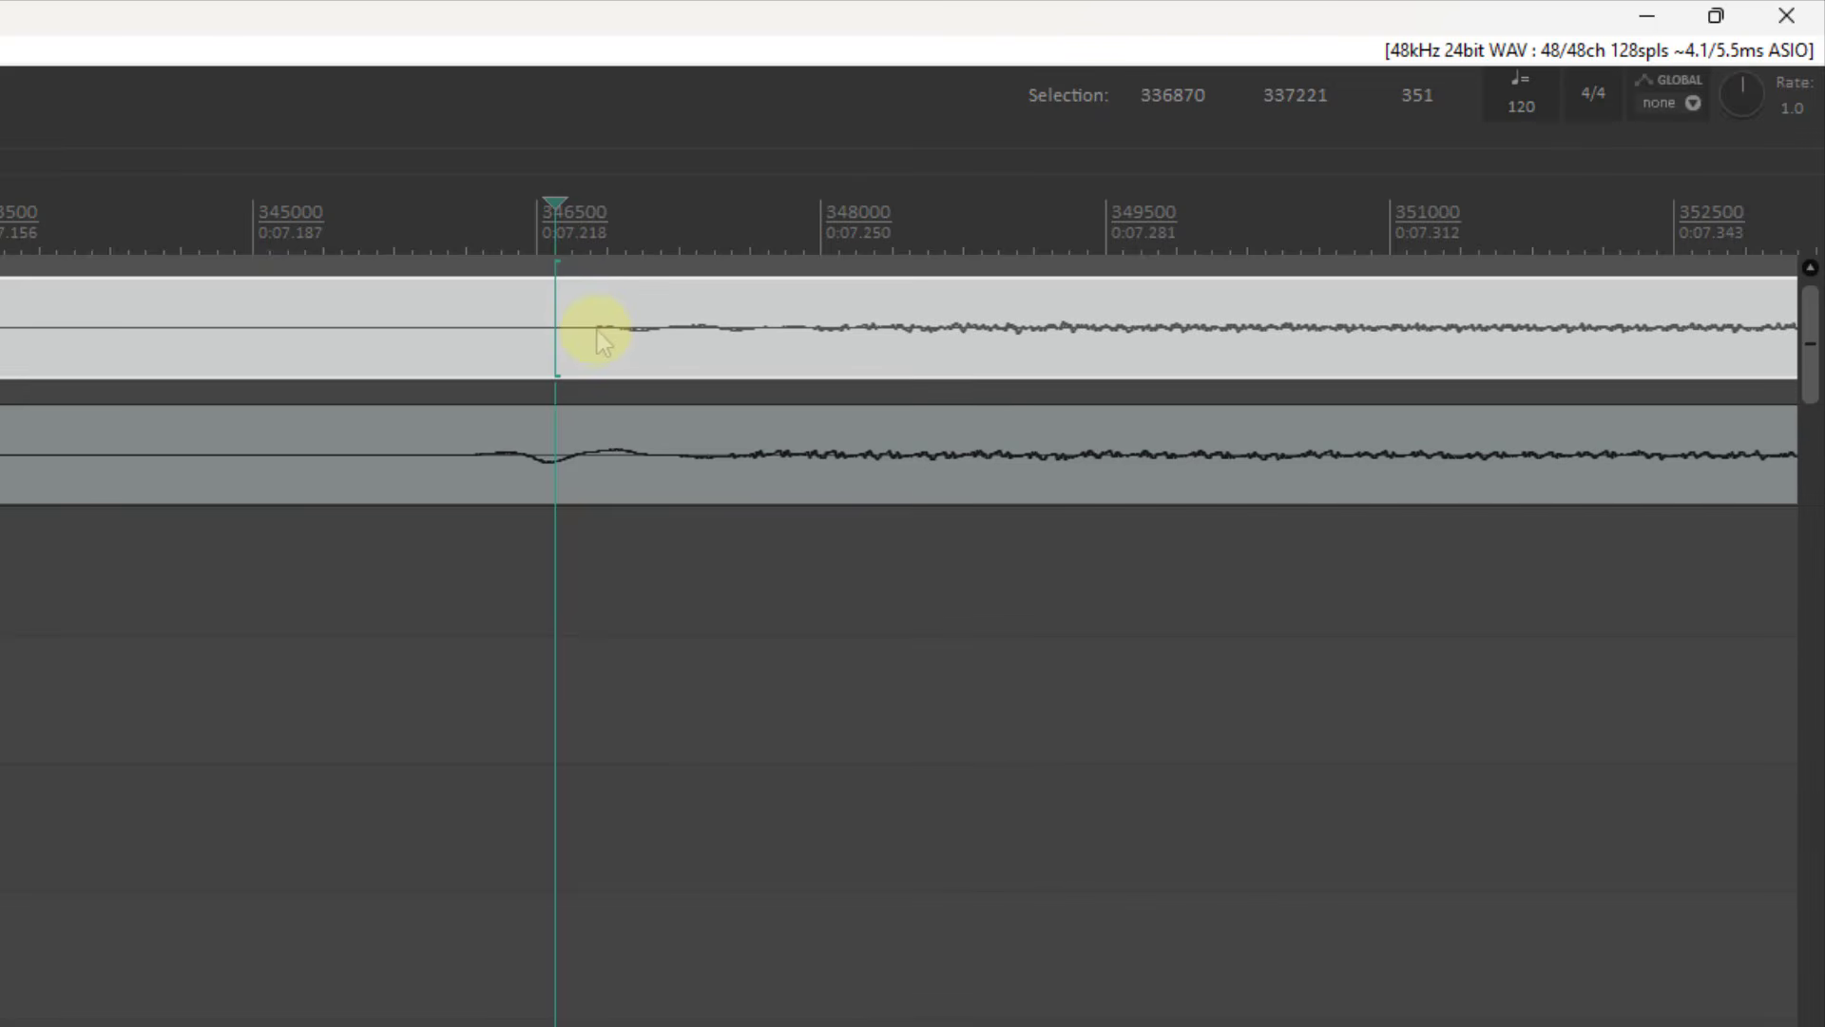
left_click(596, 334)
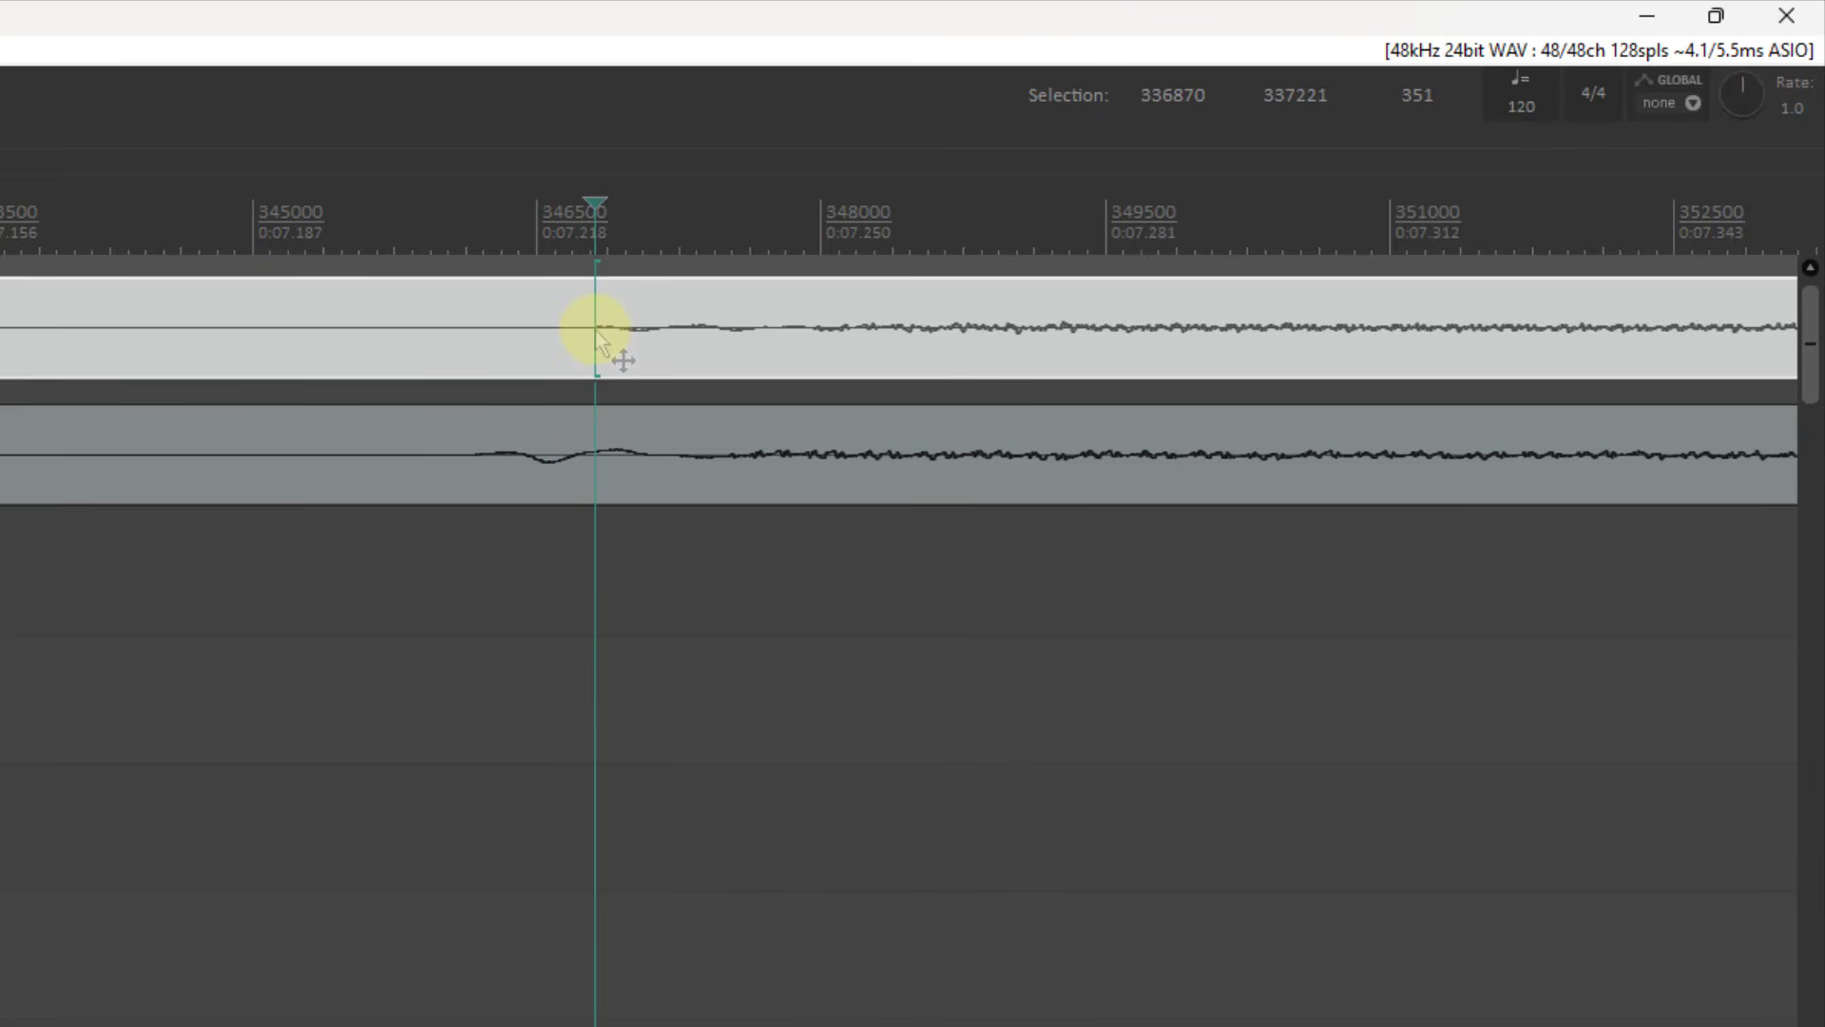
Step: Add a second marker where the Wing recording's waveform begins and check its placement at sample level
left_click(471, 457)
scroll(502, 467, "up", 3)
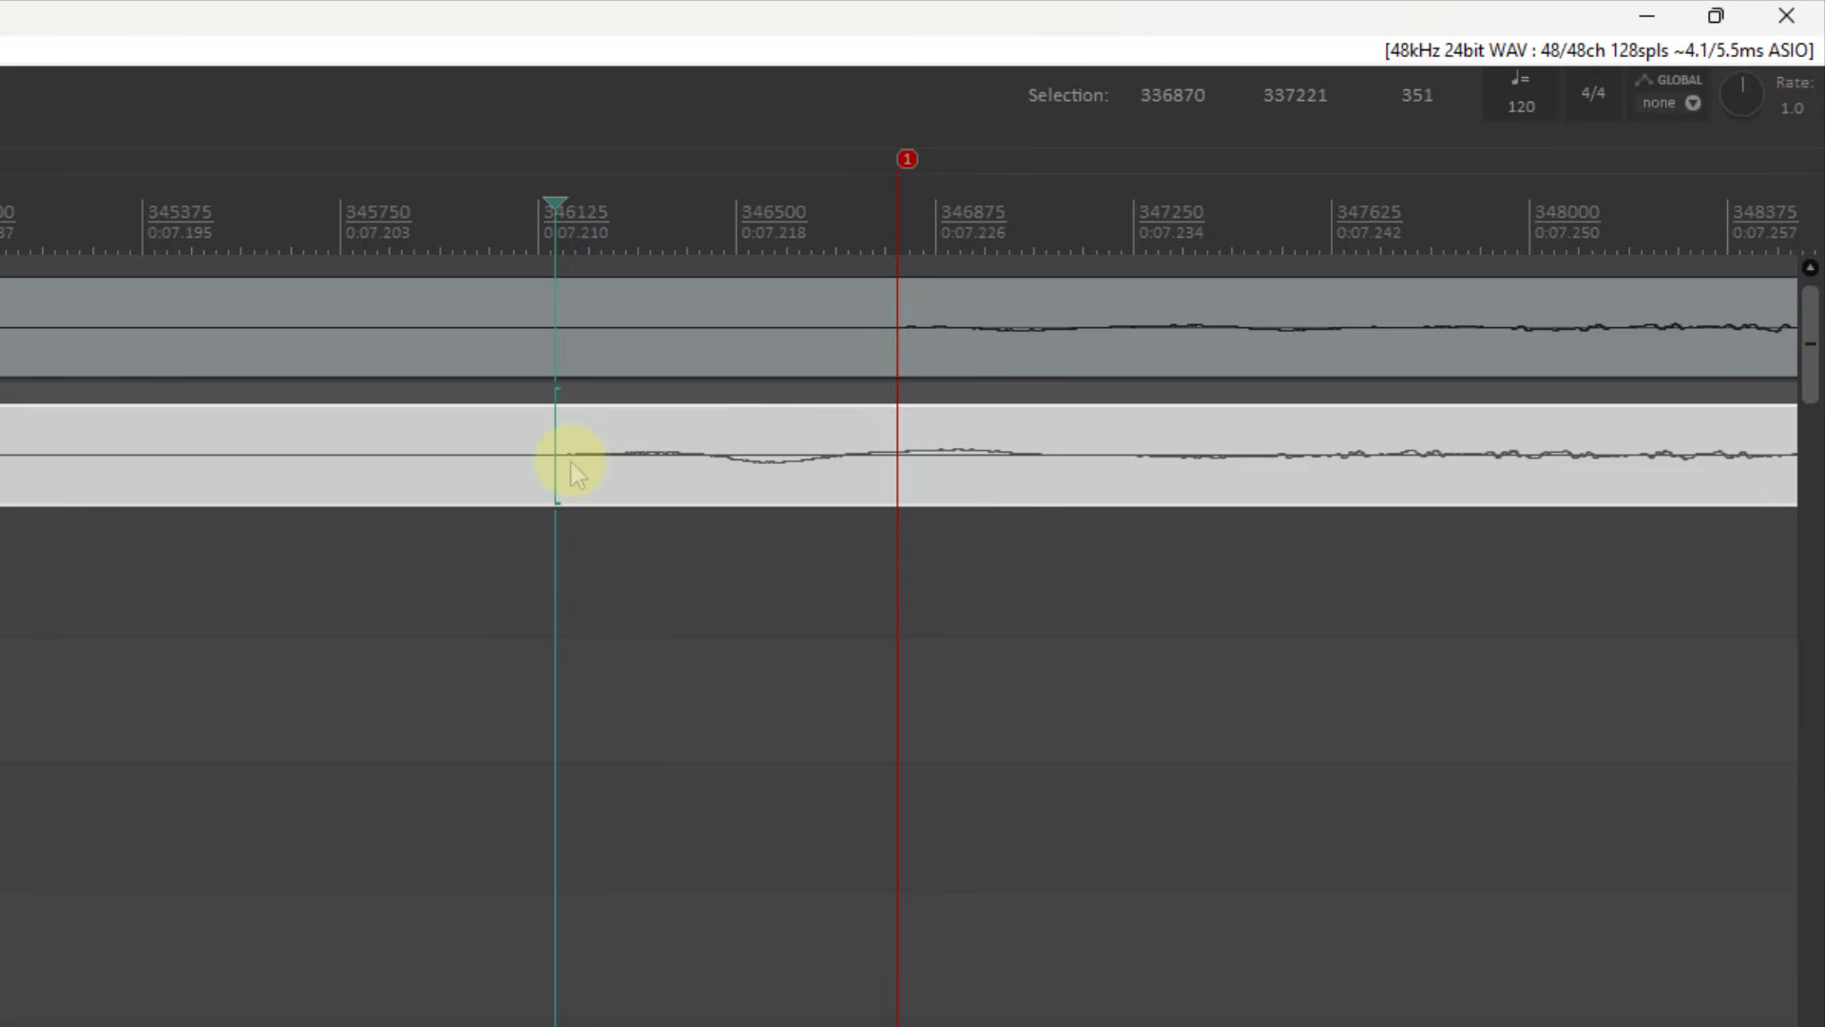
left_click(571, 460)
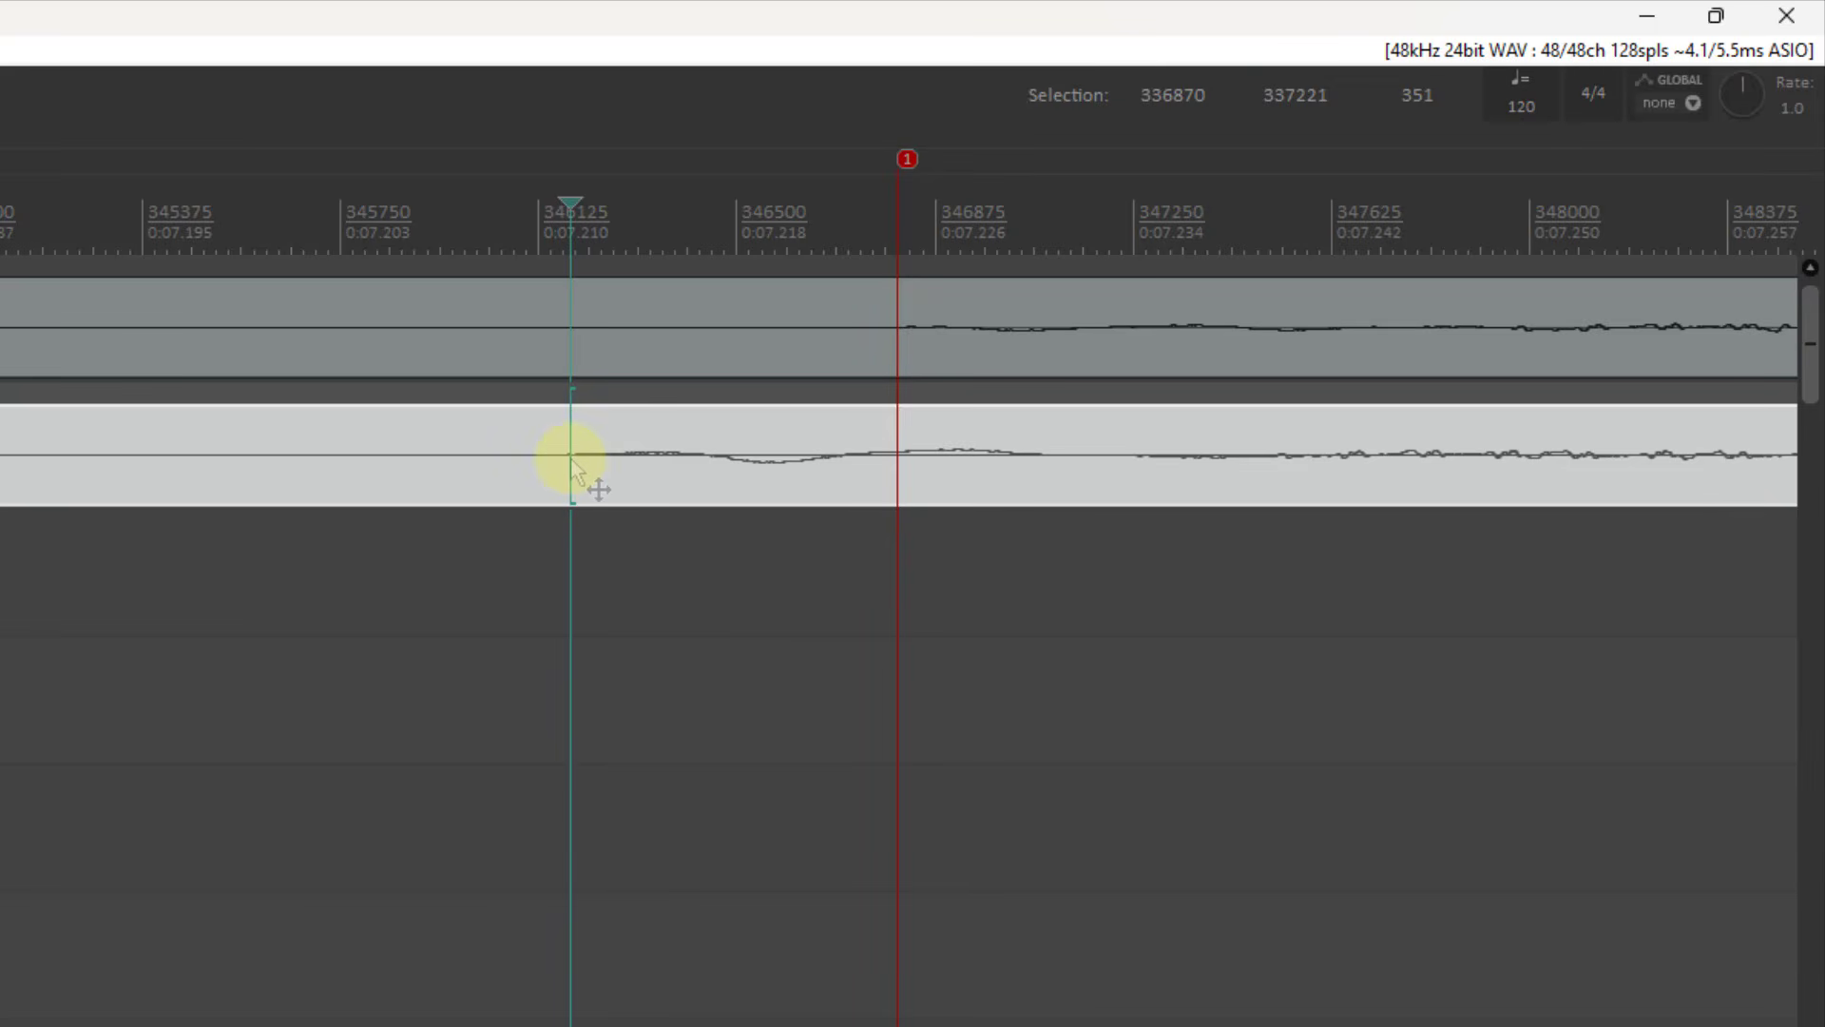
key("m")
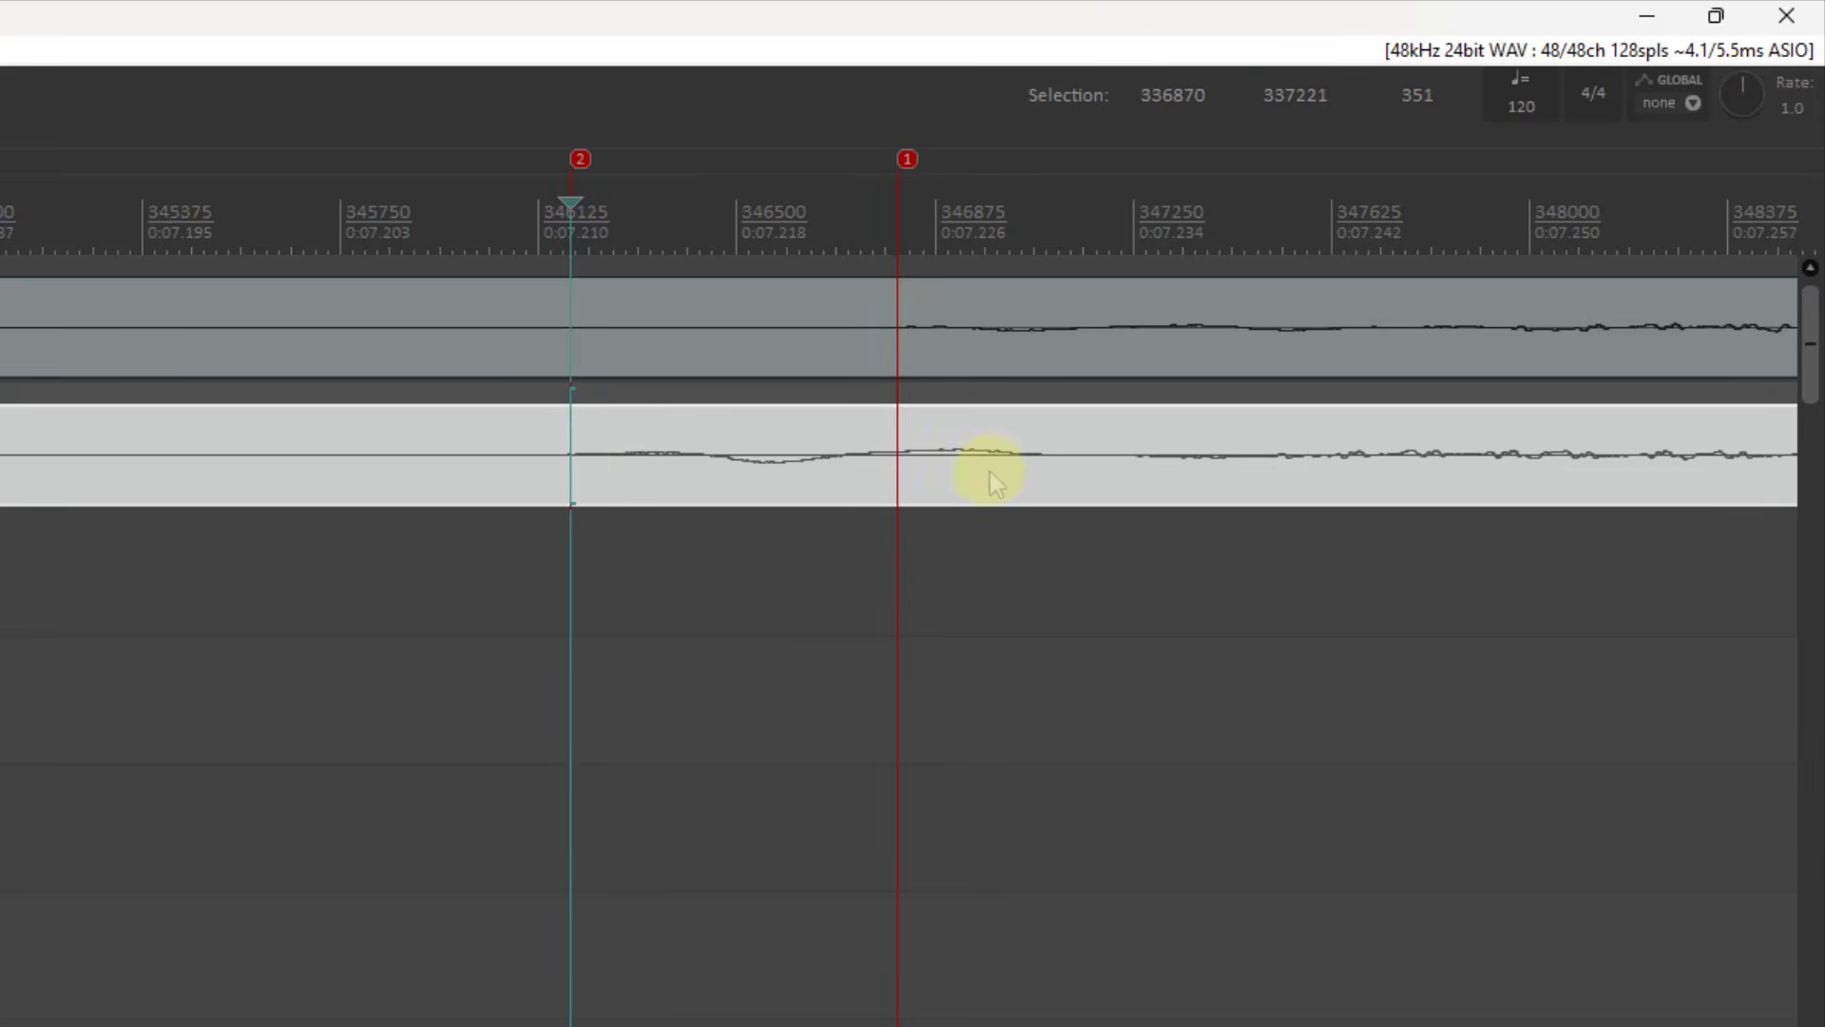
scroll(995, 466, "up", 10)
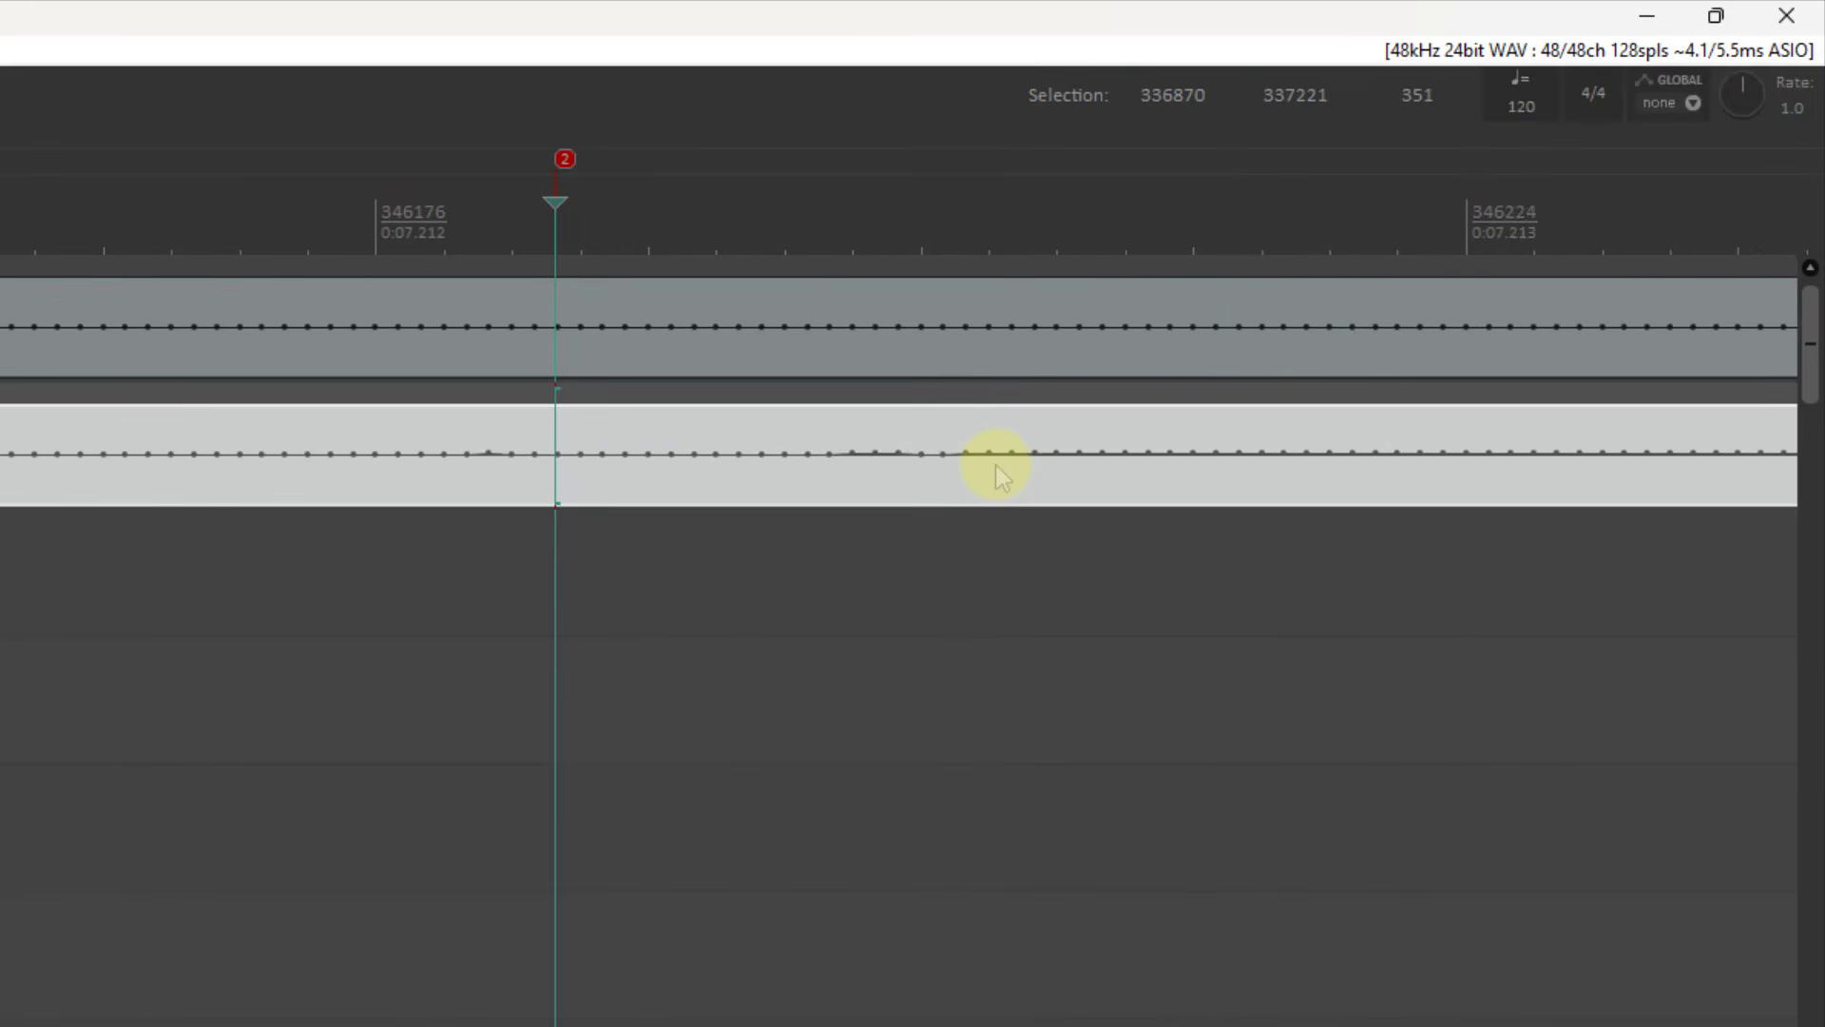
scroll(996, 475, "up", 2)
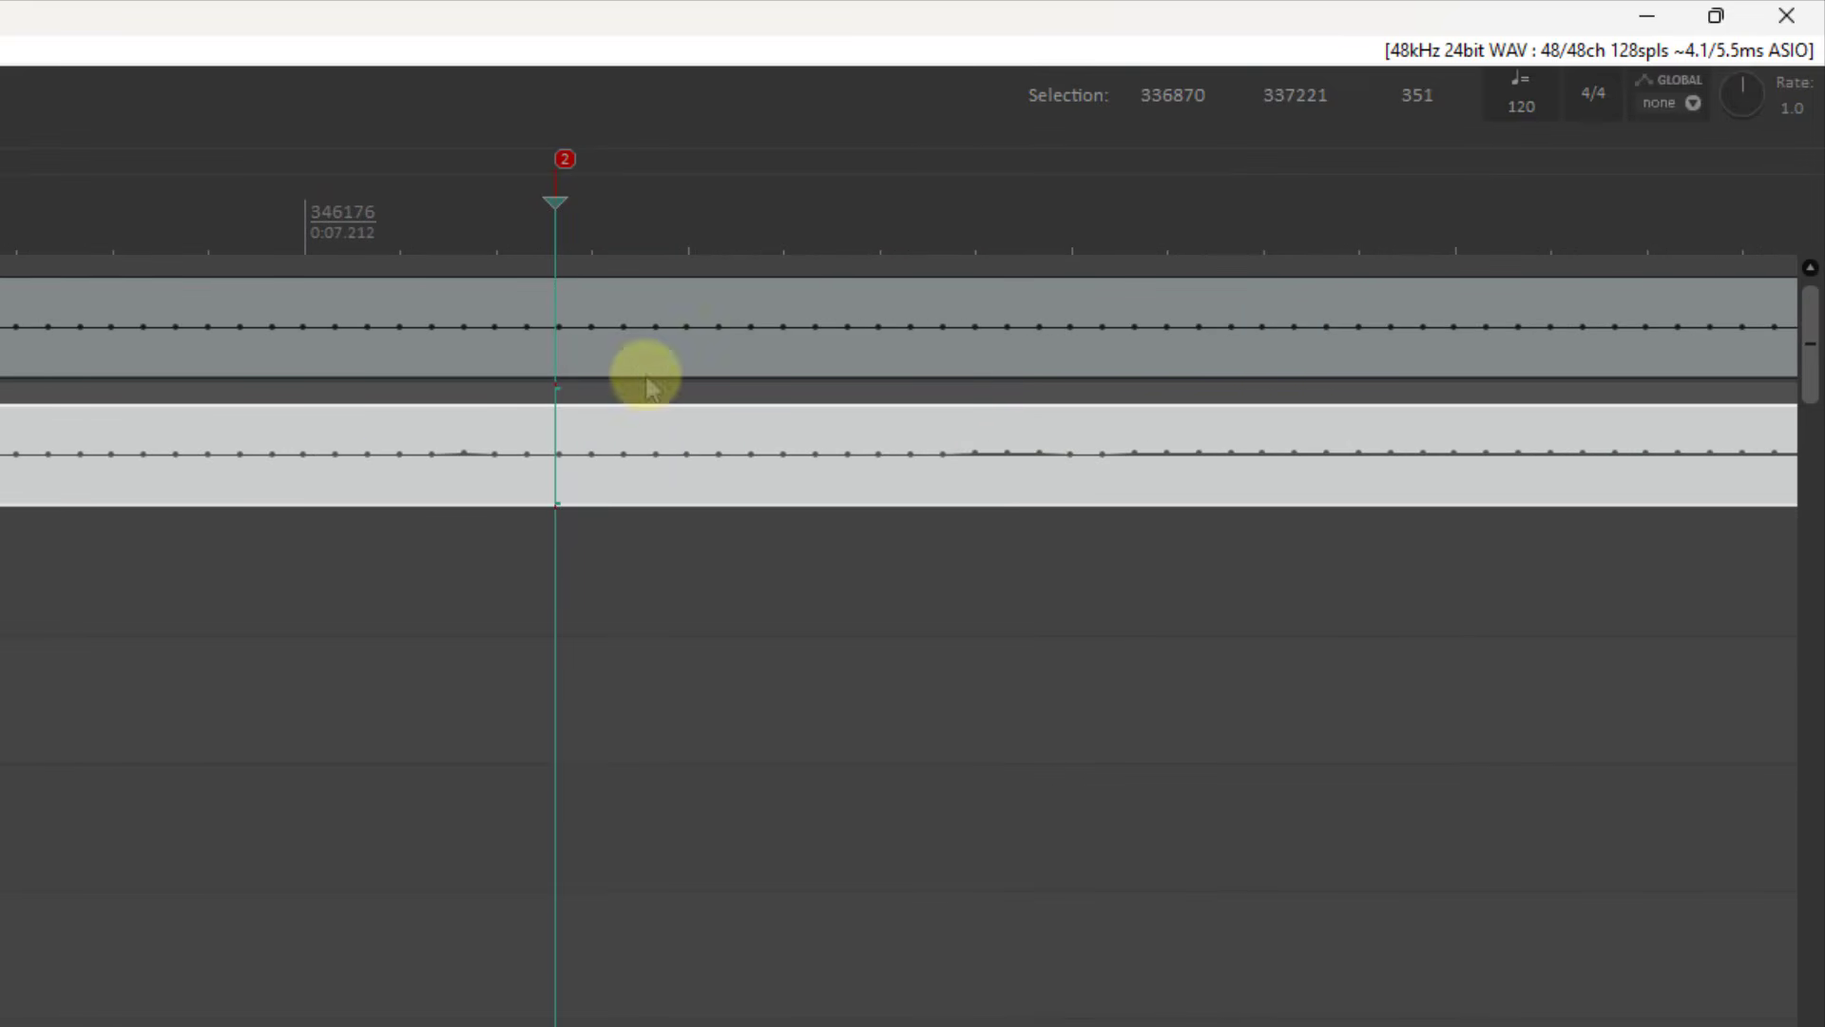
Step: Make a time selection from the Wing onset marker to the Fairlight onset marker to measure their offset in samples
scroll(768, 370, "down", 3)
scroll(772, 376, "down", 5)
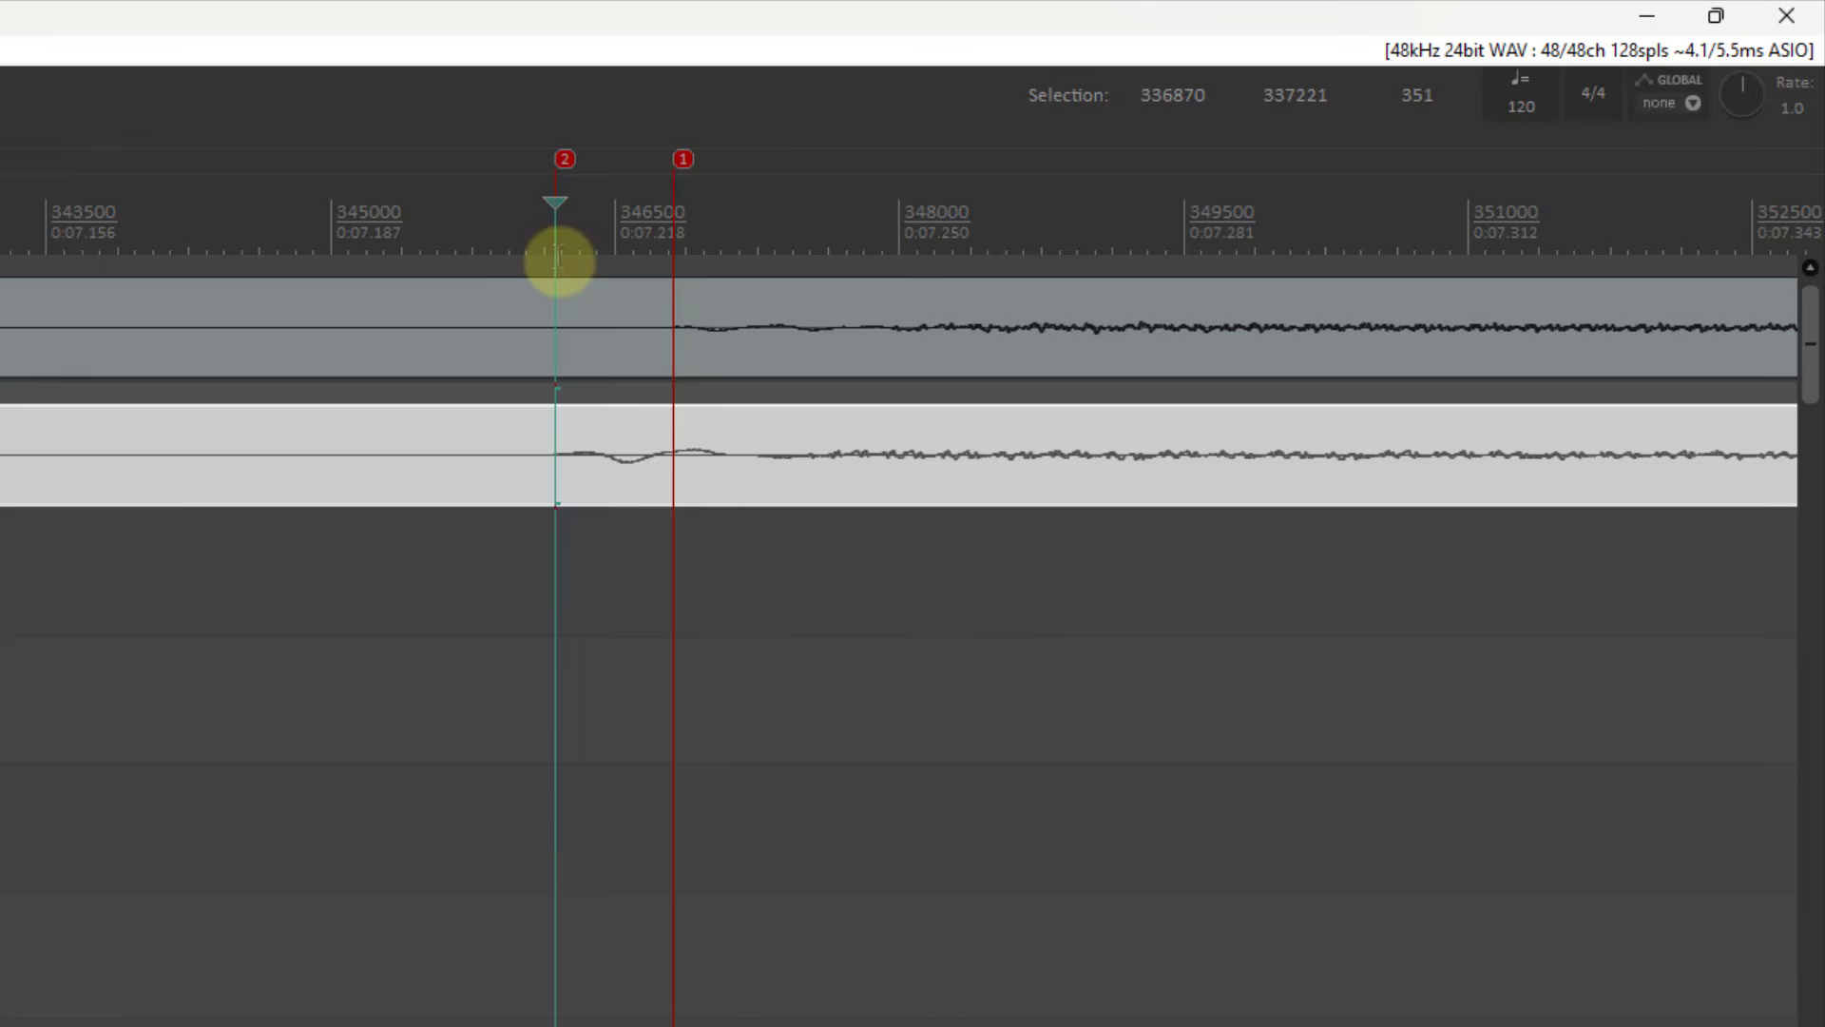
left_click_drag(558, 257, 673, 269)
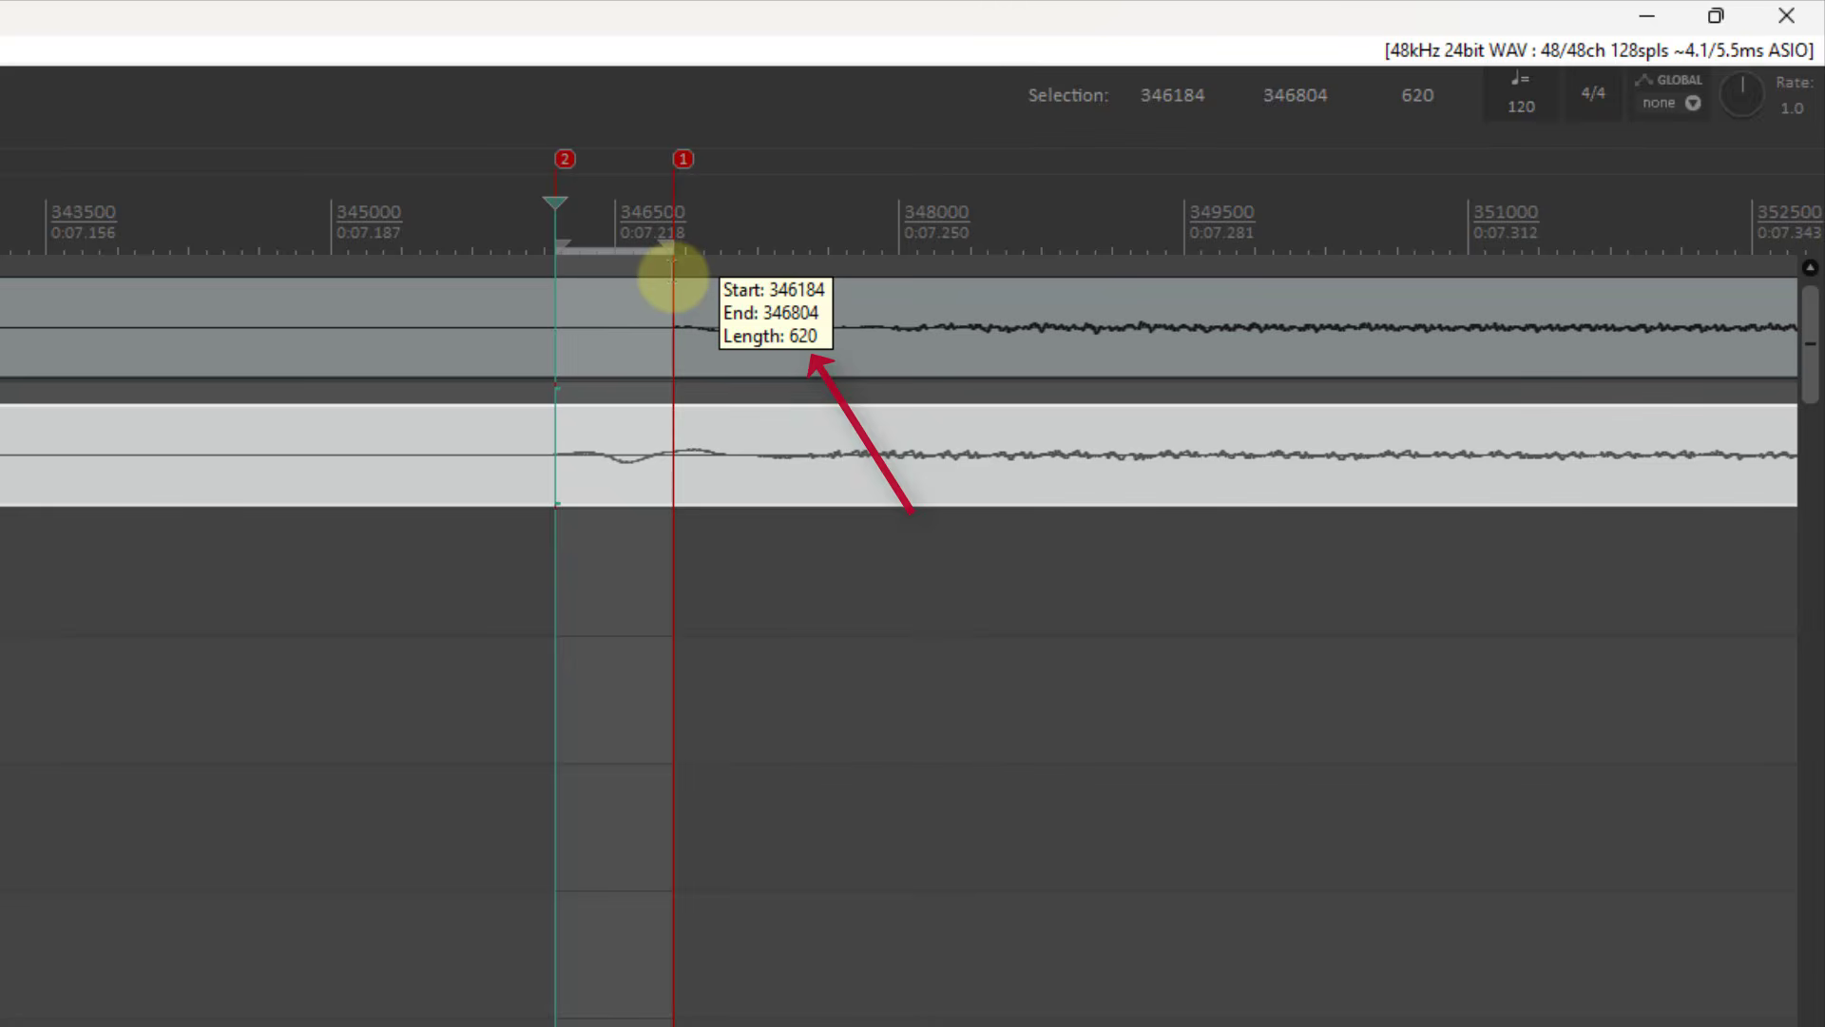
left_click(673, 276)
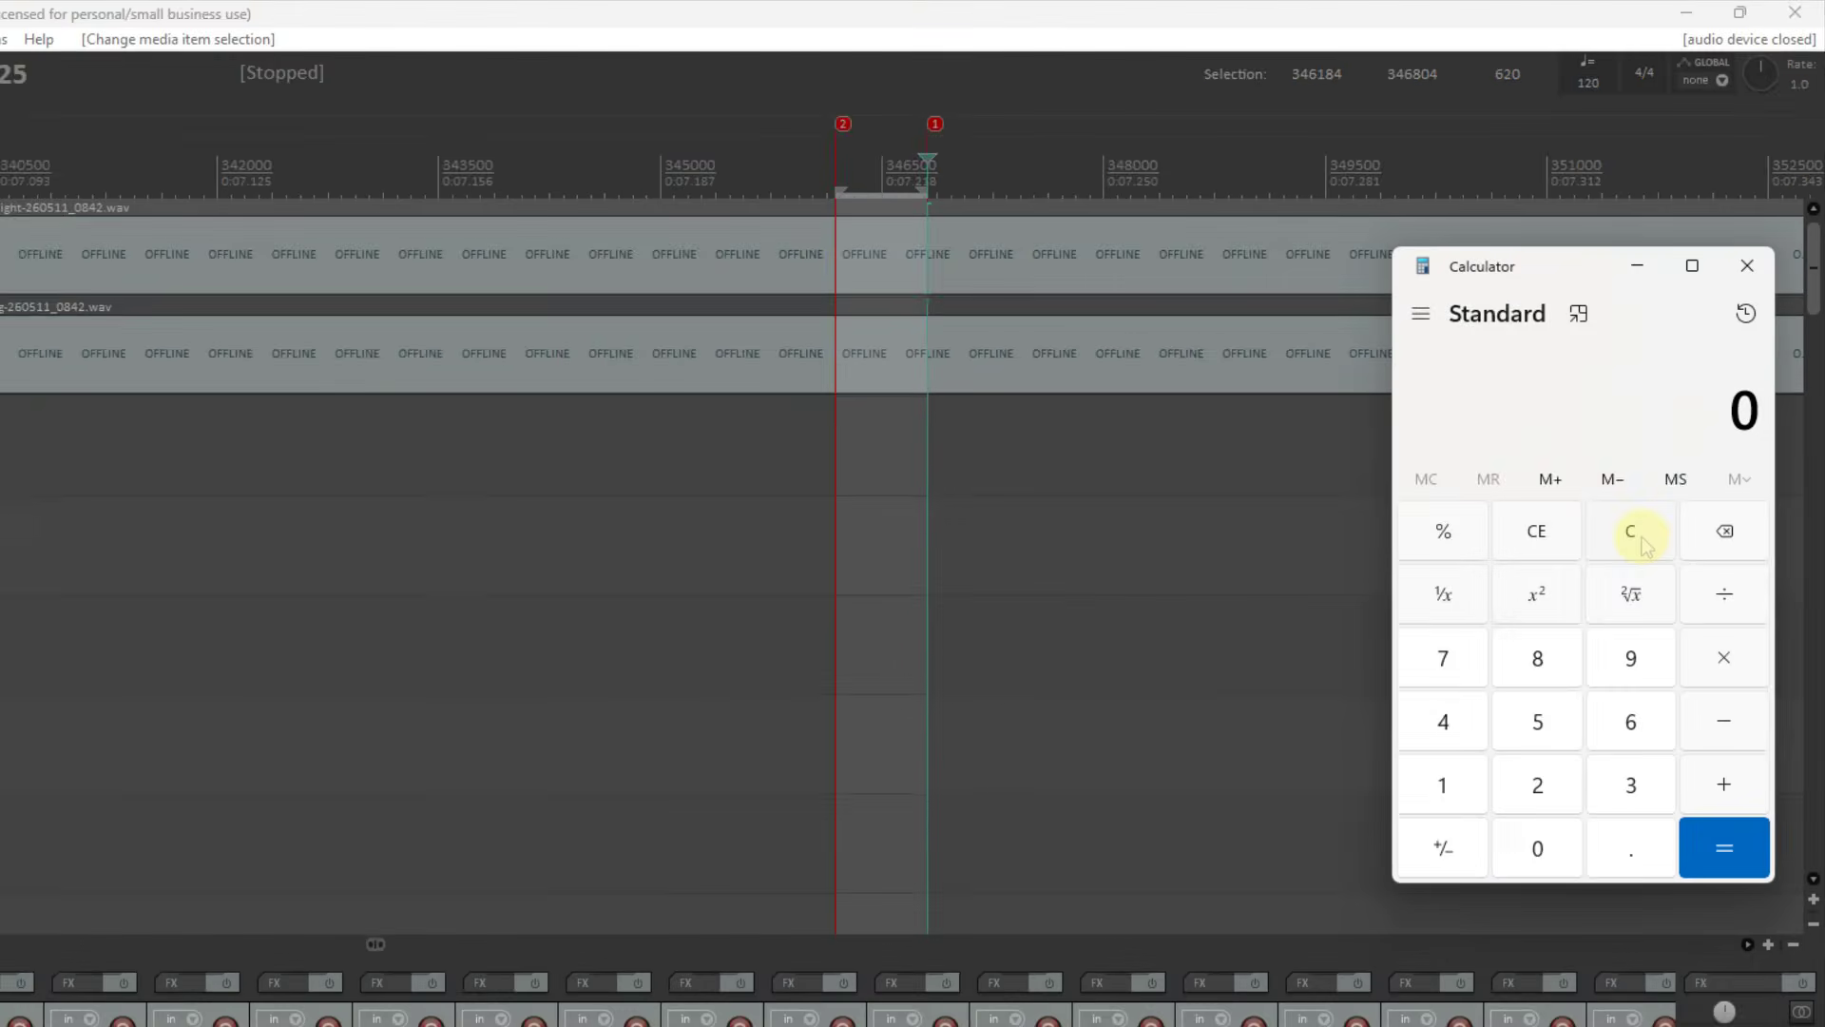
Step: Switch to Calculator and convert the sample offset to milliseconds by computing 620 ÷ 48000 × 1000
type("620")
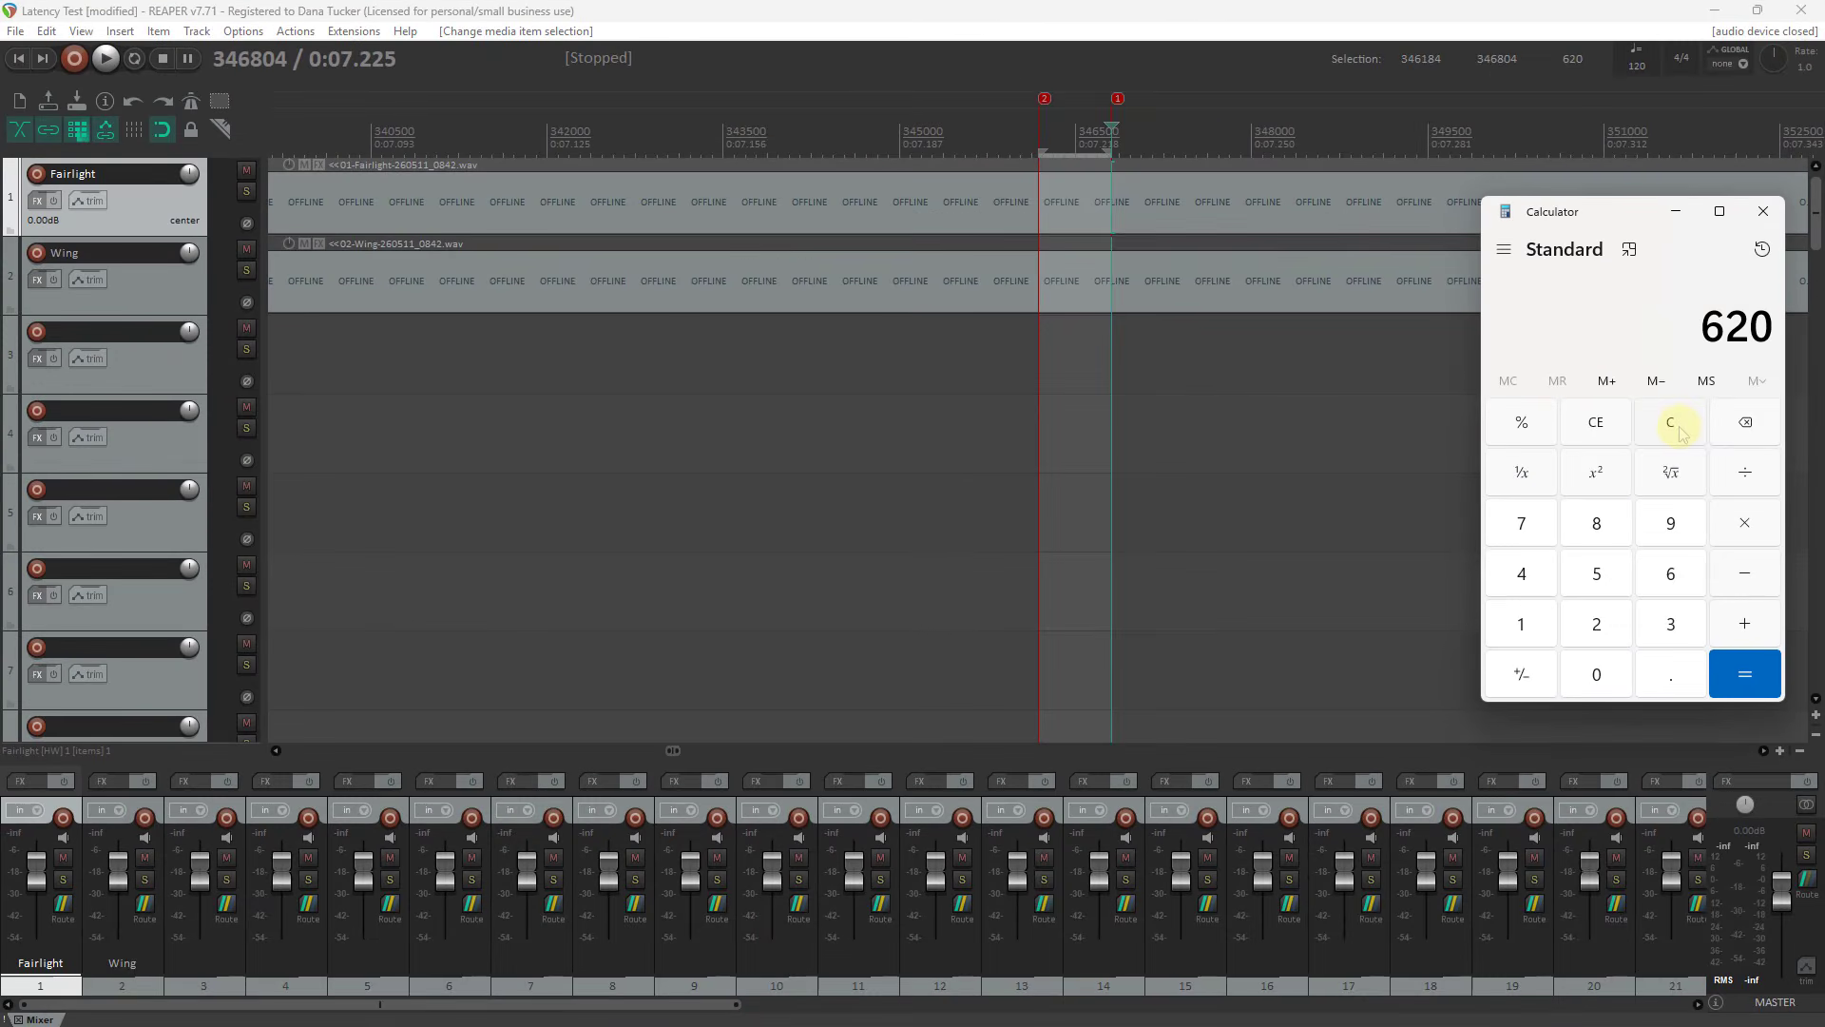
key("slash")
type("480000")
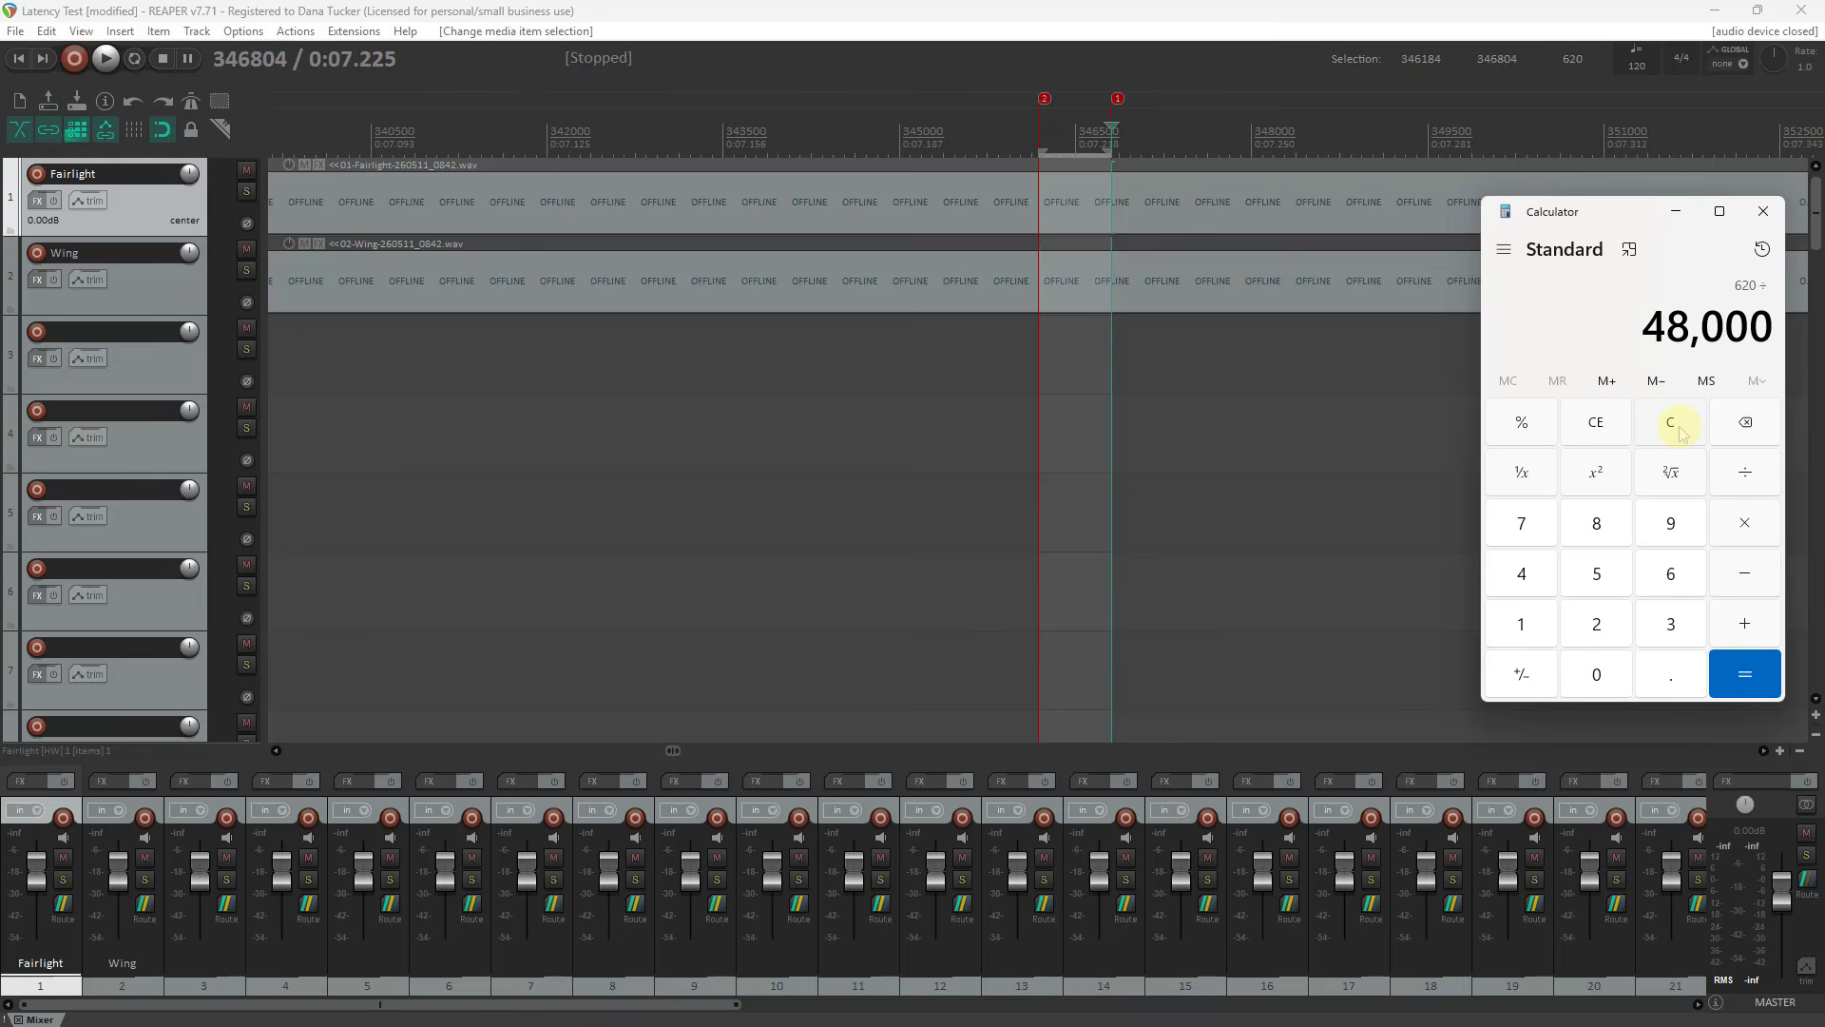
key("Return")
key("asterisk")
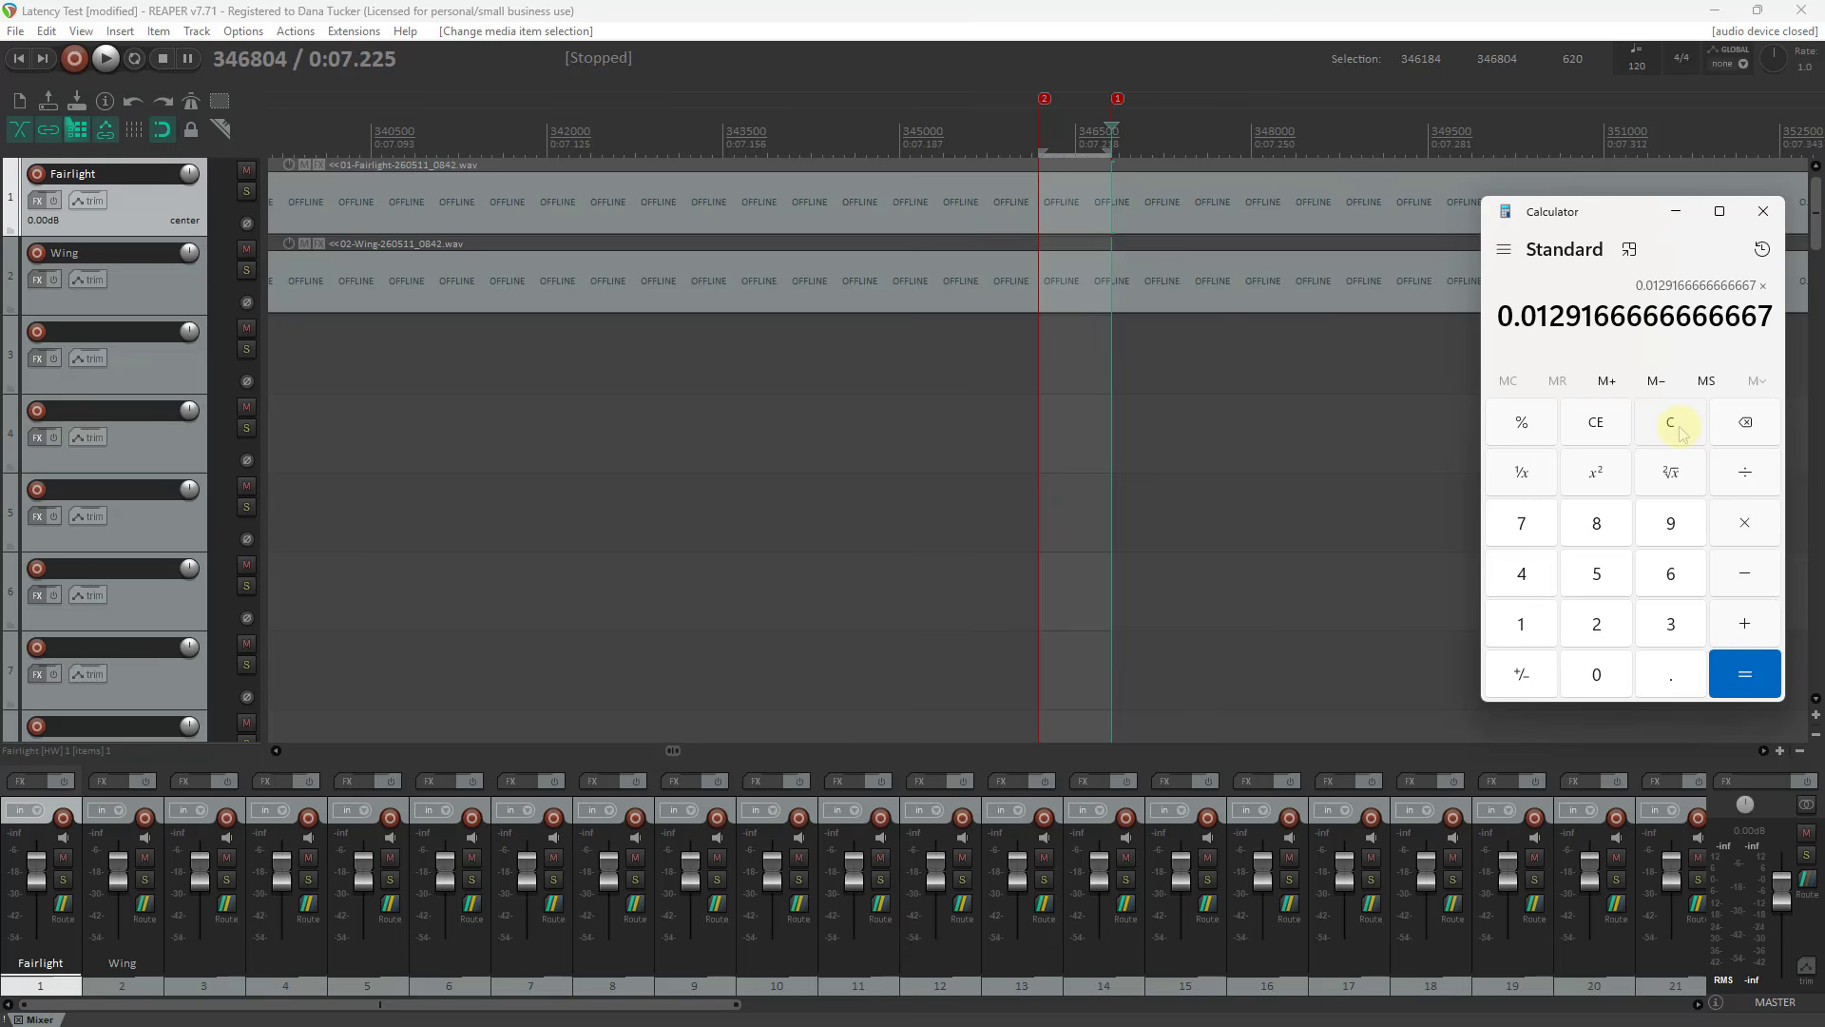
type("1,000")
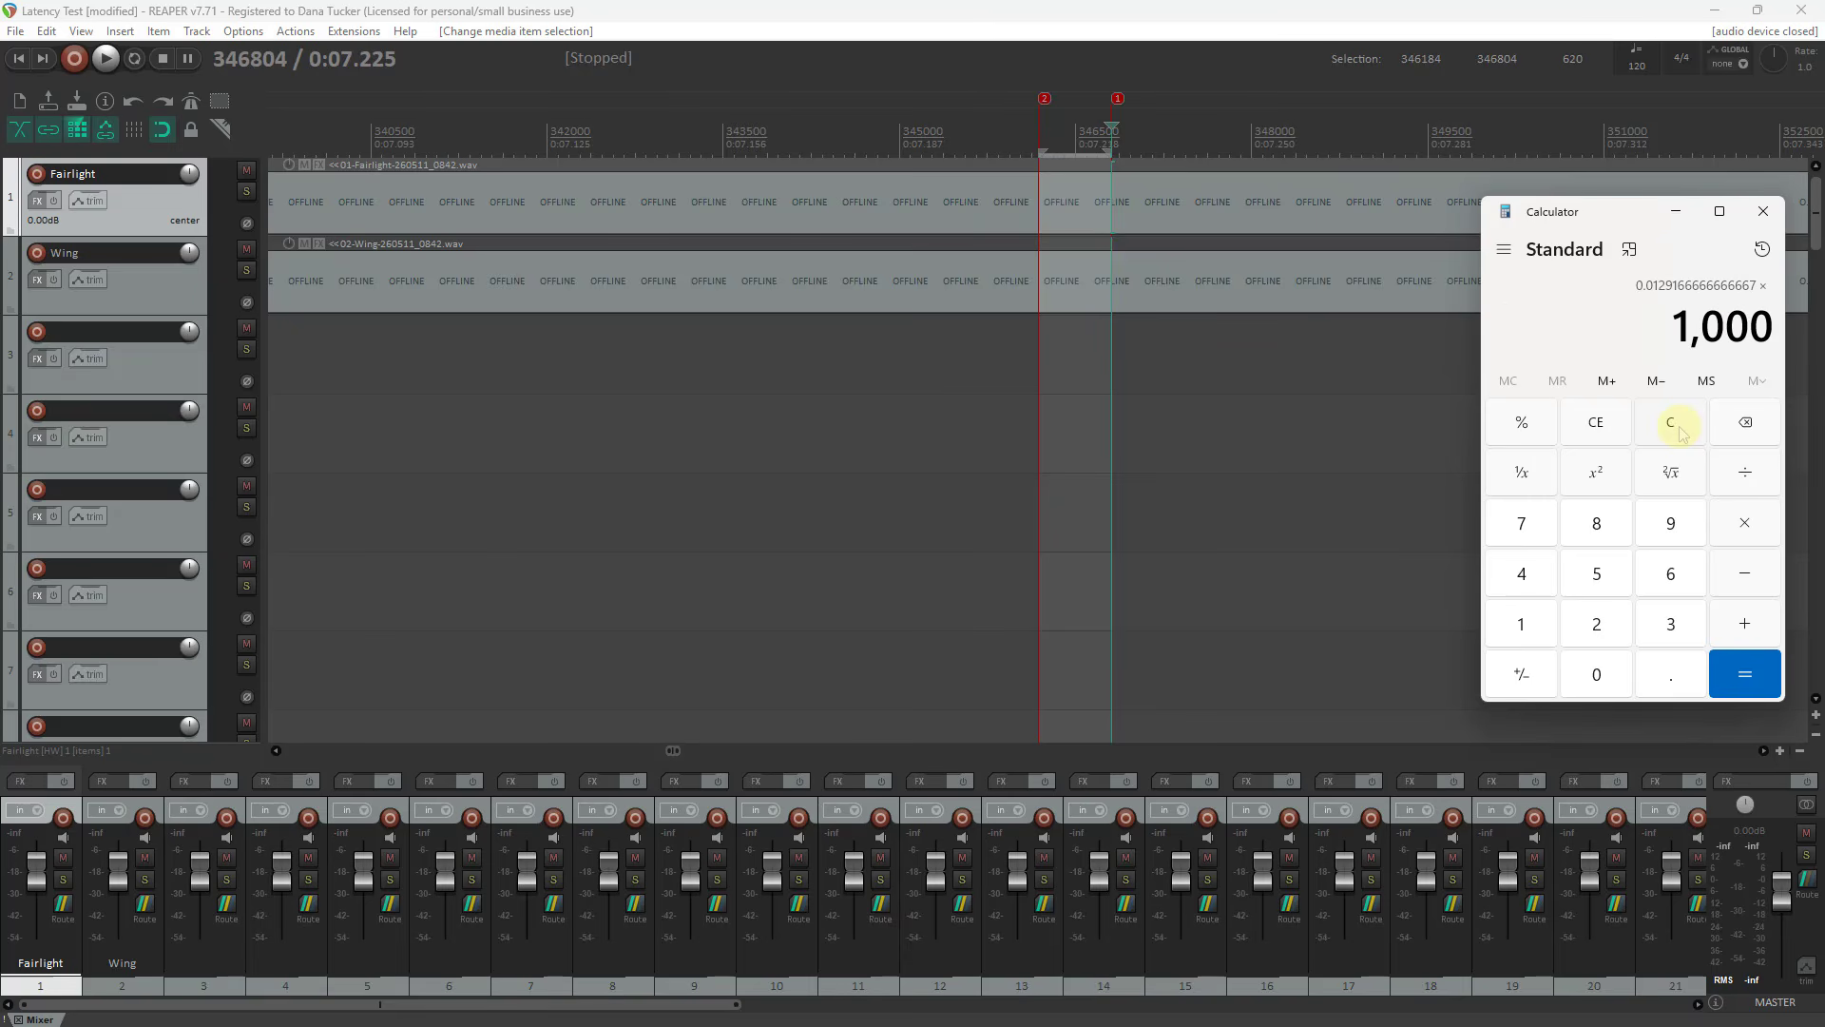
key("Return")
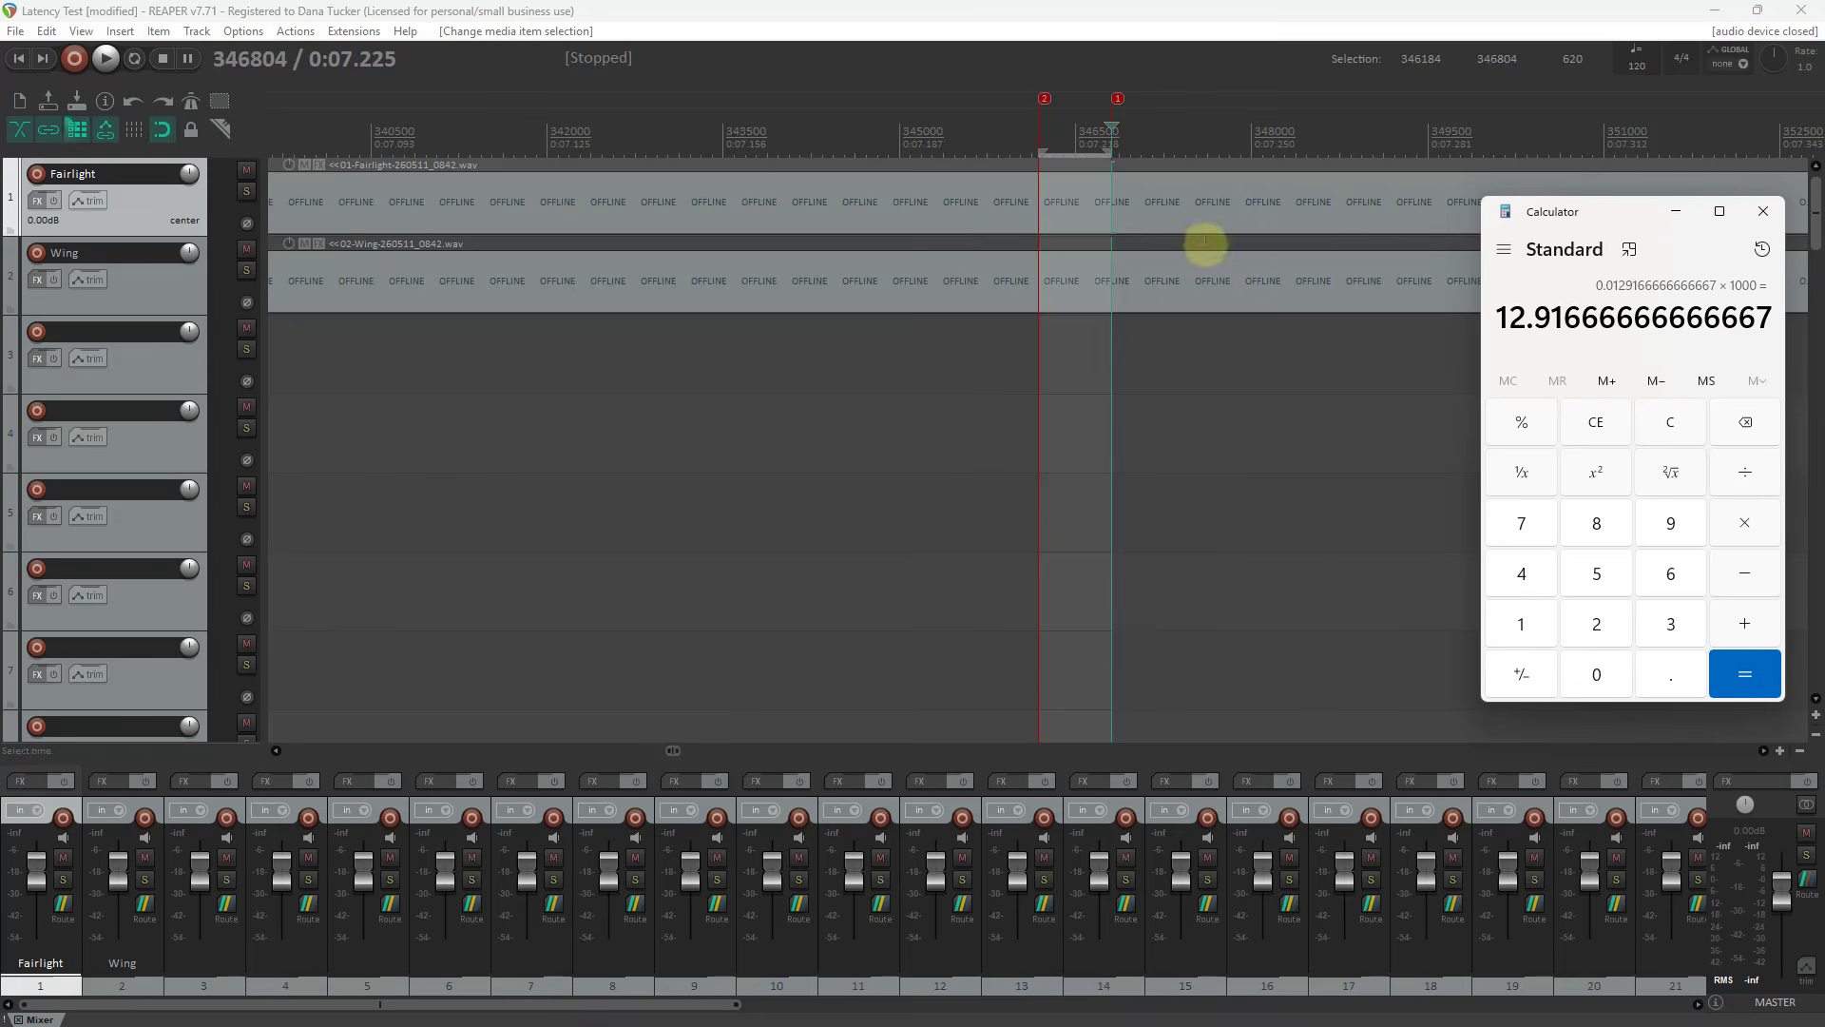
Step: Switch back to REAPER and select the Fairlight recording just after the marker at its onset
left_click(1191, 224)
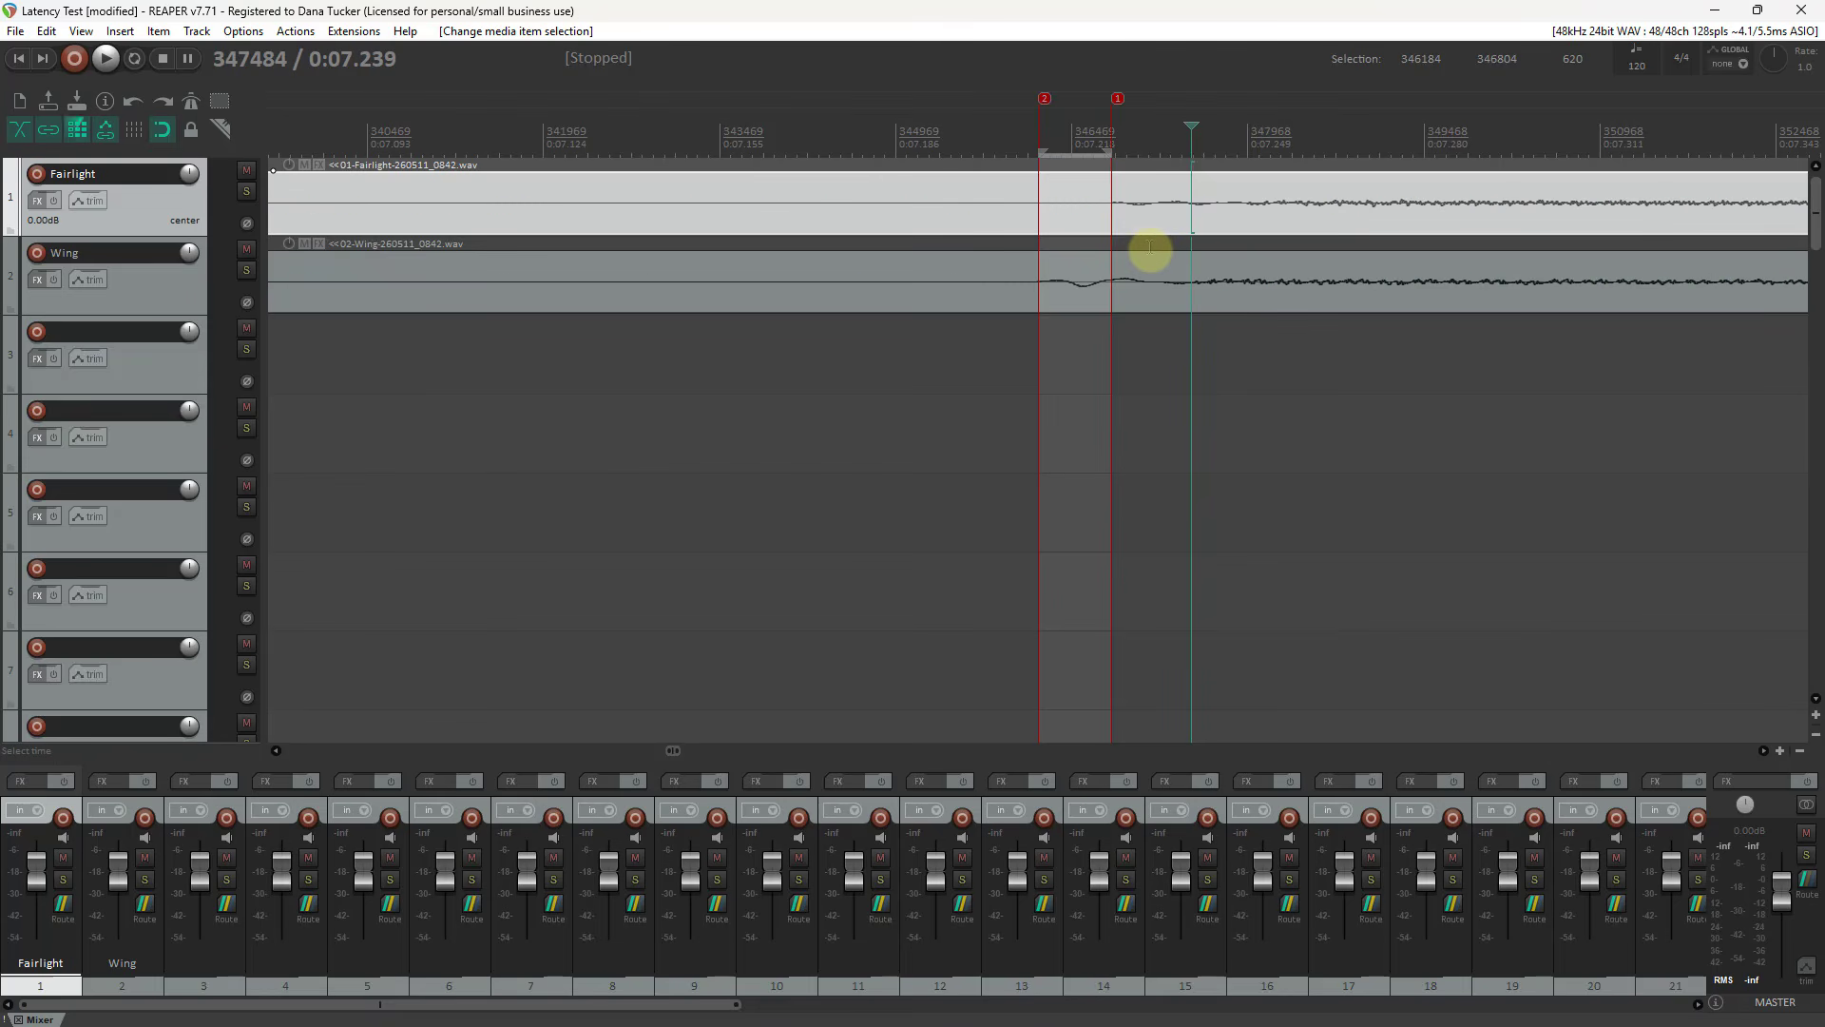